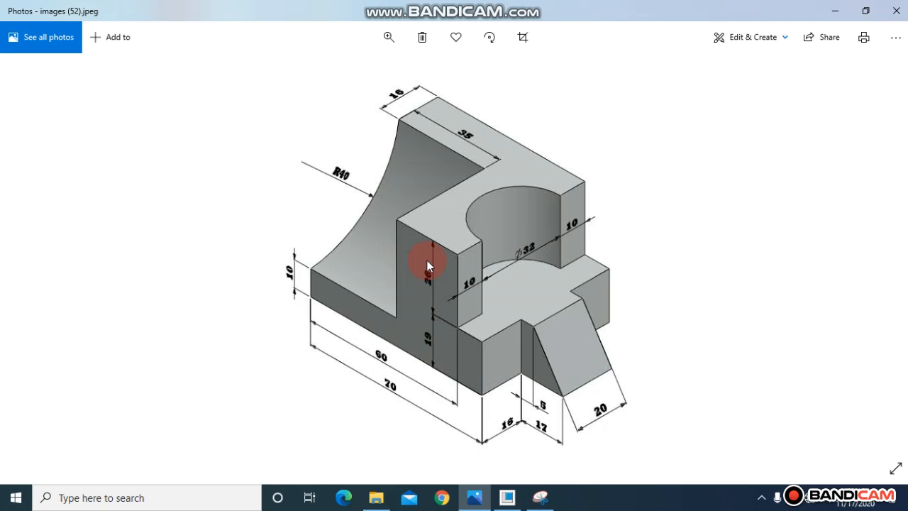
- Switch to Creo Parametric and create a new solid part using the default template
click(509, 498)
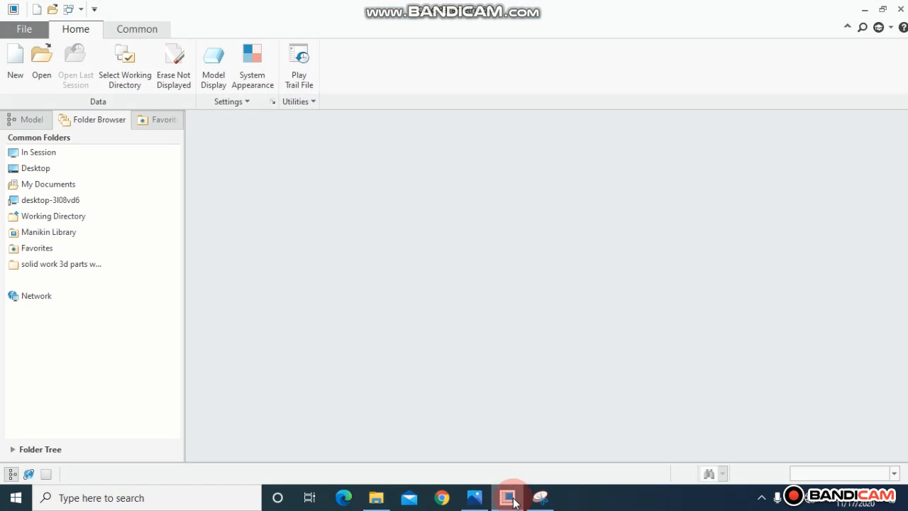
click(21, 67)
click(362, 186)
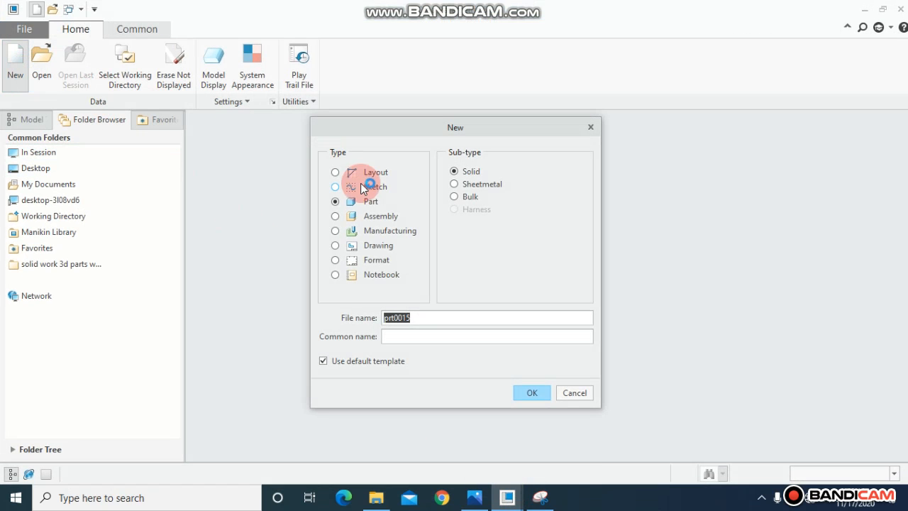
click(533, 392)
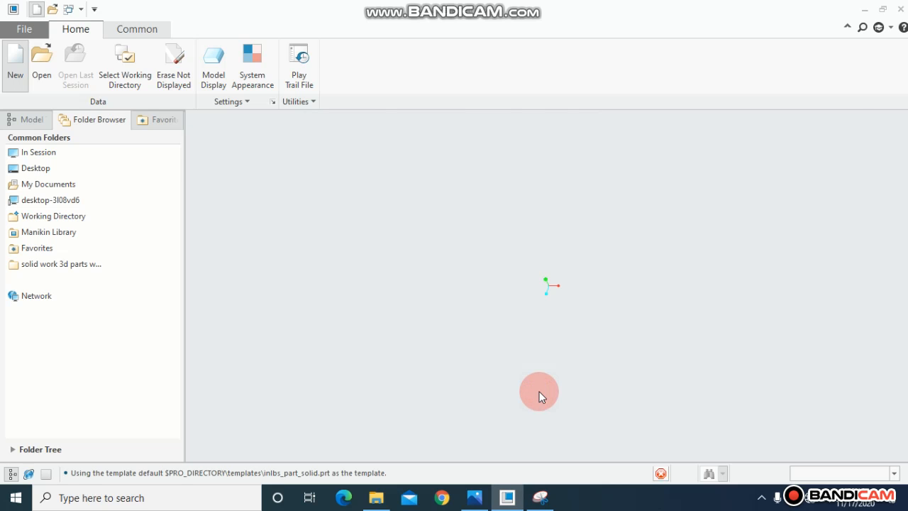
- Start an extrusion on the TOP plane and sketch a center rectangle about 514 wide, centred on the origin
click(352, 73)
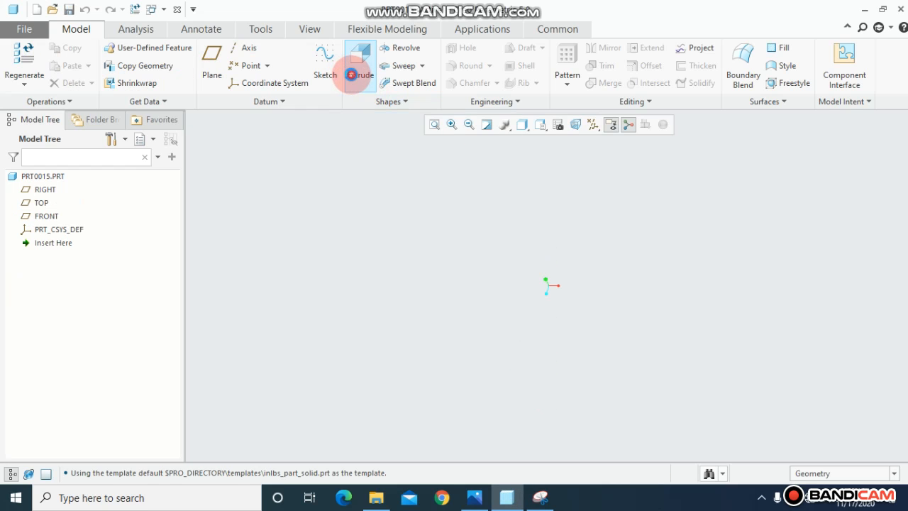
click(39, 203)
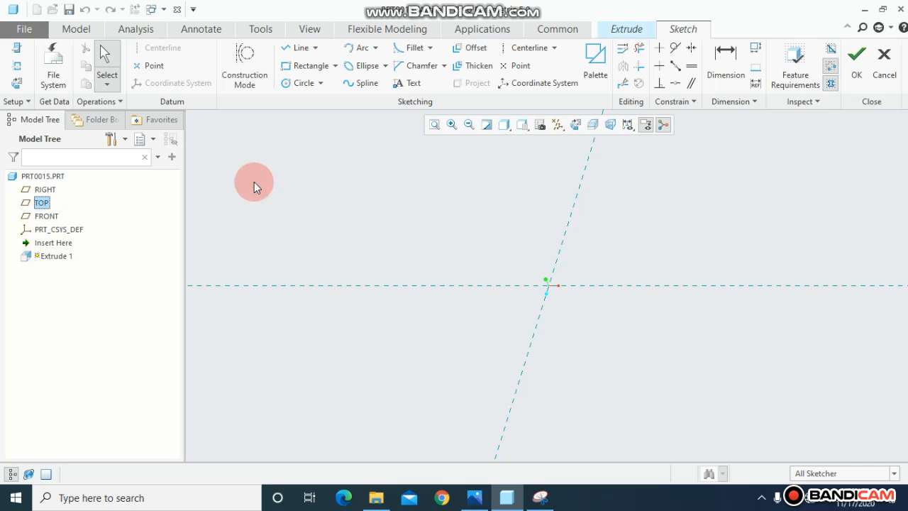
click(574, 124)
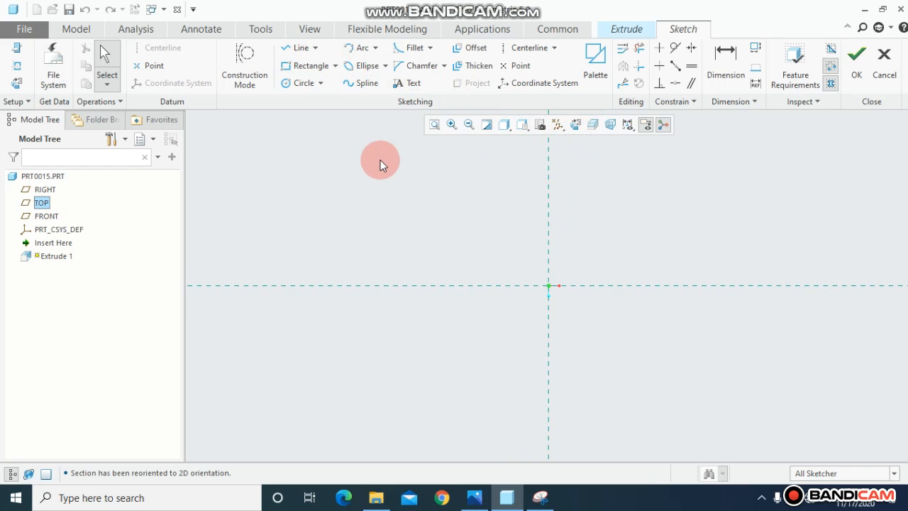
click(334, 65)
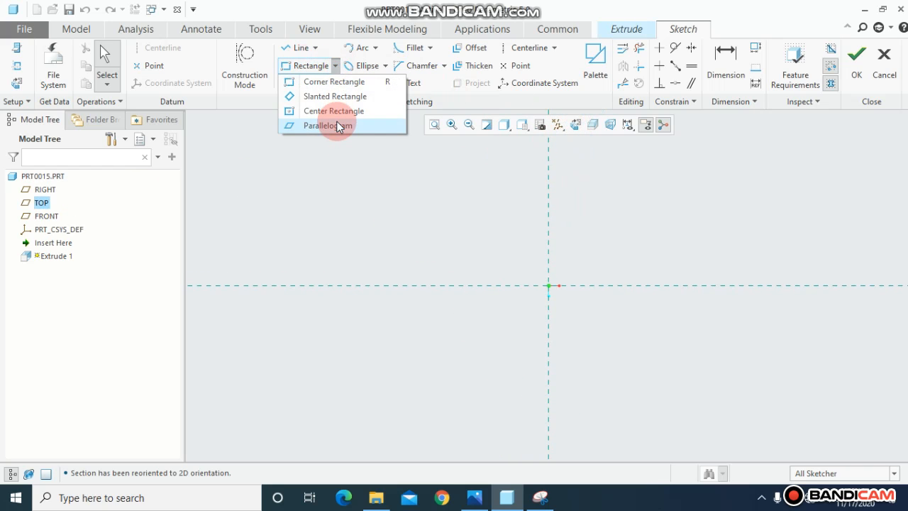
click(333, 111)
click(548, 286)
click(406, 189)
click(474, 498)
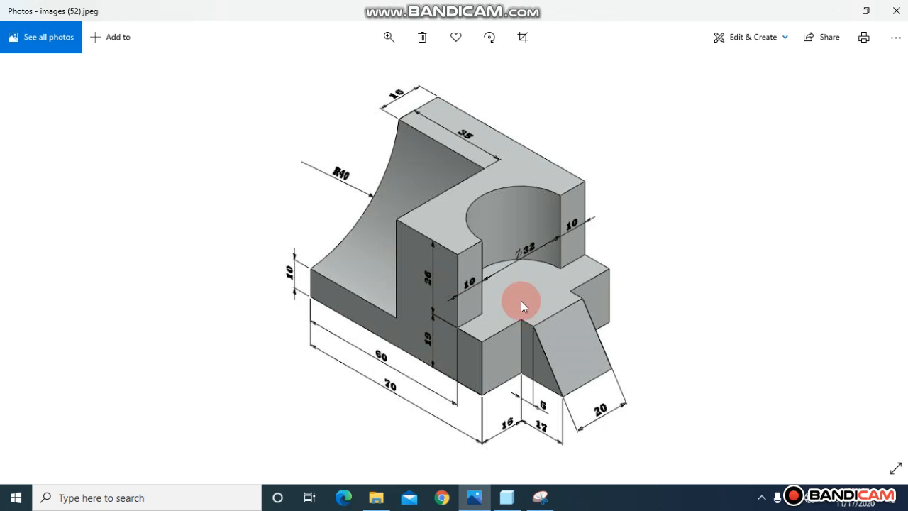
click(507, 498)
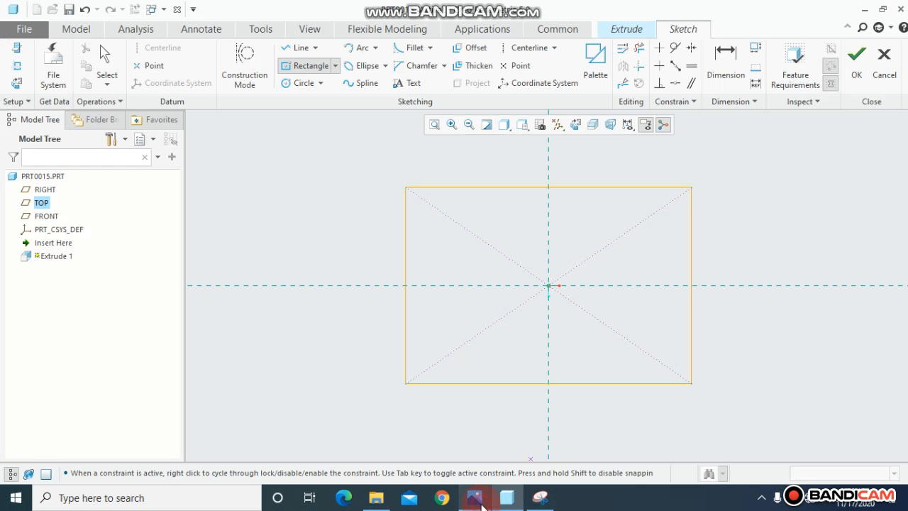
middle_click(455, 202)
- Set the rectangle's height to 52 and its width to 70, and finish the sketch
double_click(420, 263)
text(52)
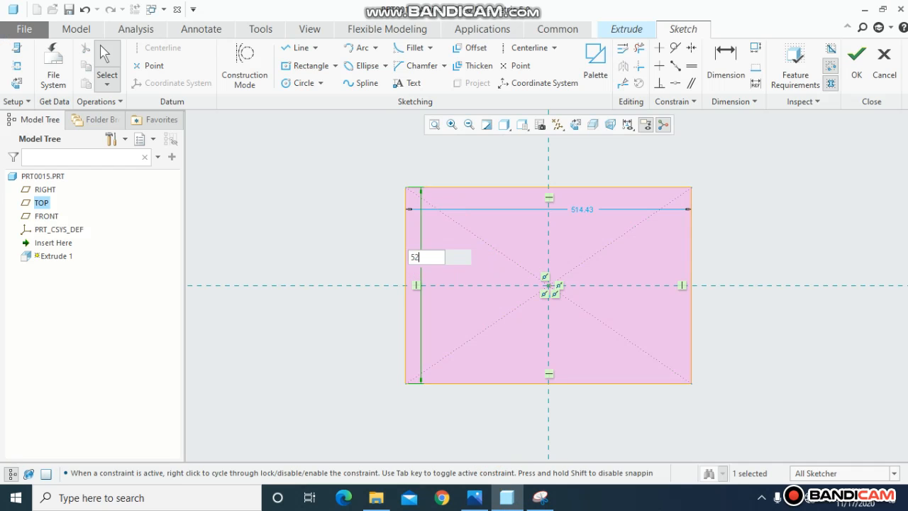
key(Return)
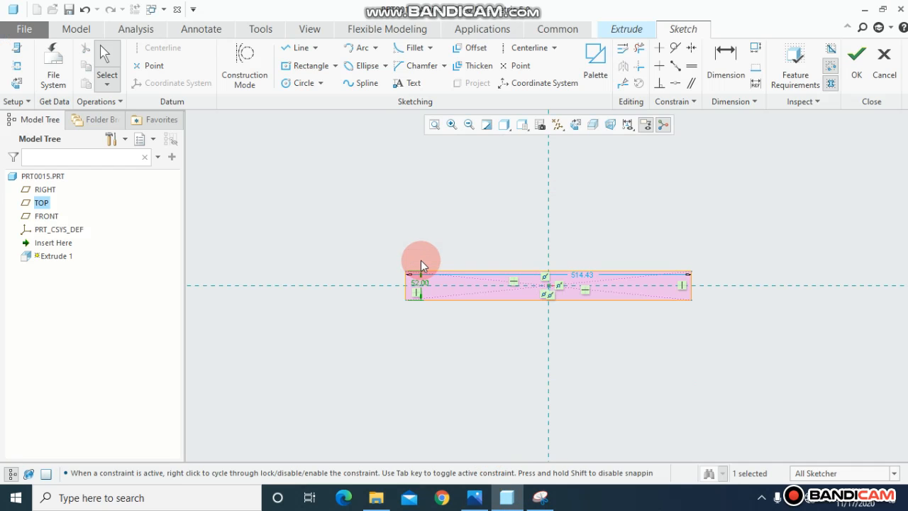
double_click(582, 281)
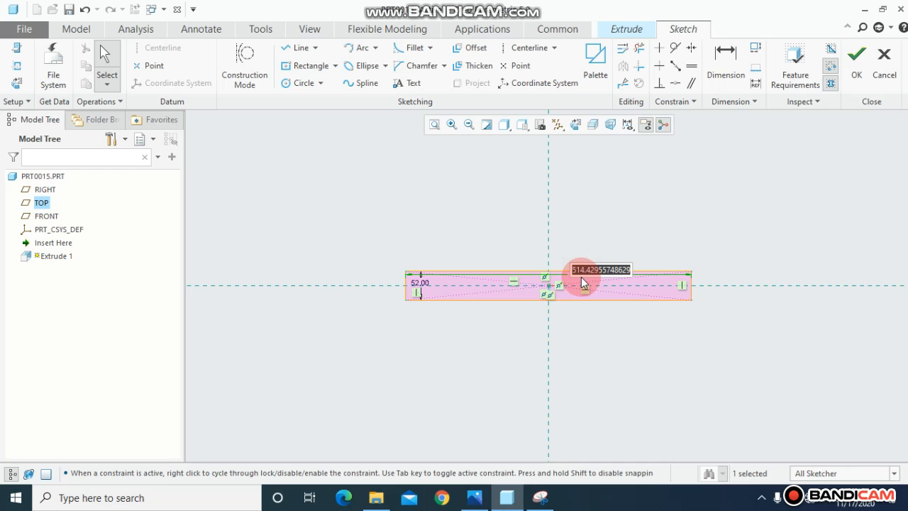
text(70)
click(581, 280)
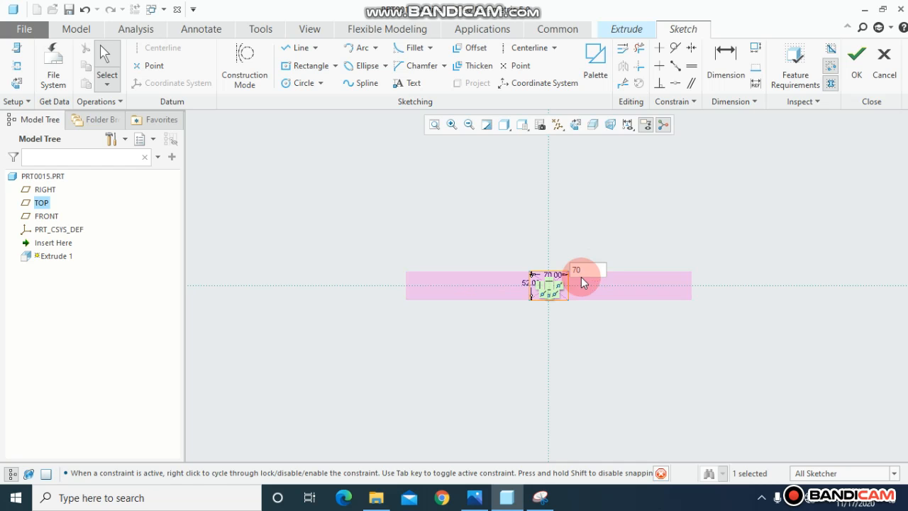
click(859, 68)
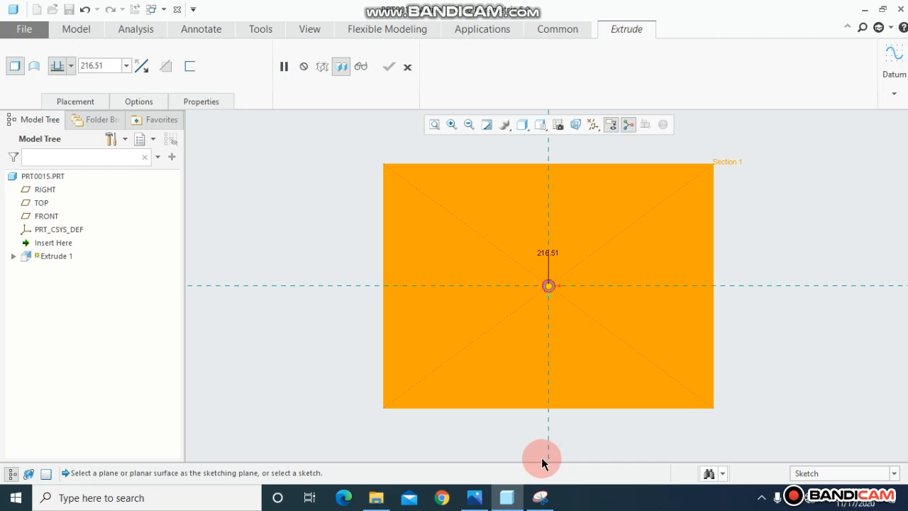
- Extrude the rectangle to a depth of 45, symmetric about the sketch plane, after checking the reference drawing
click(474, 503)
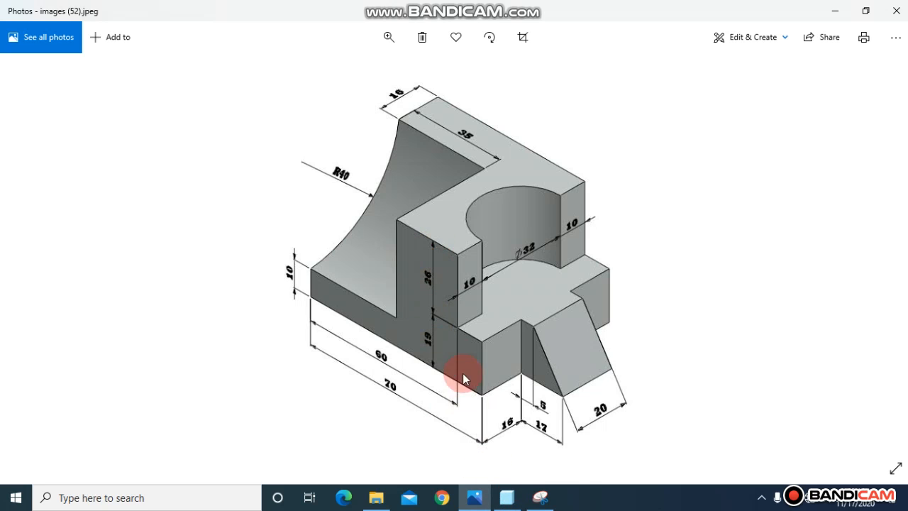
click(507, 498)
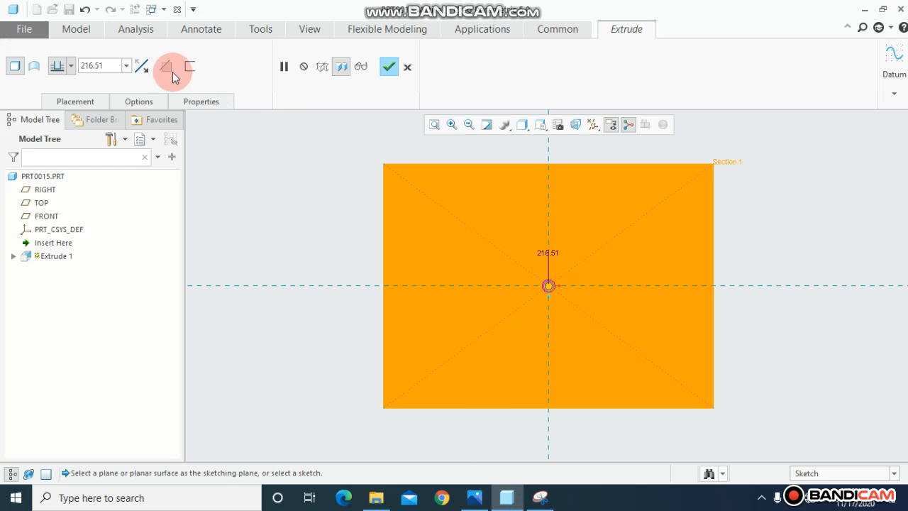
click(115, 63)
text(45)
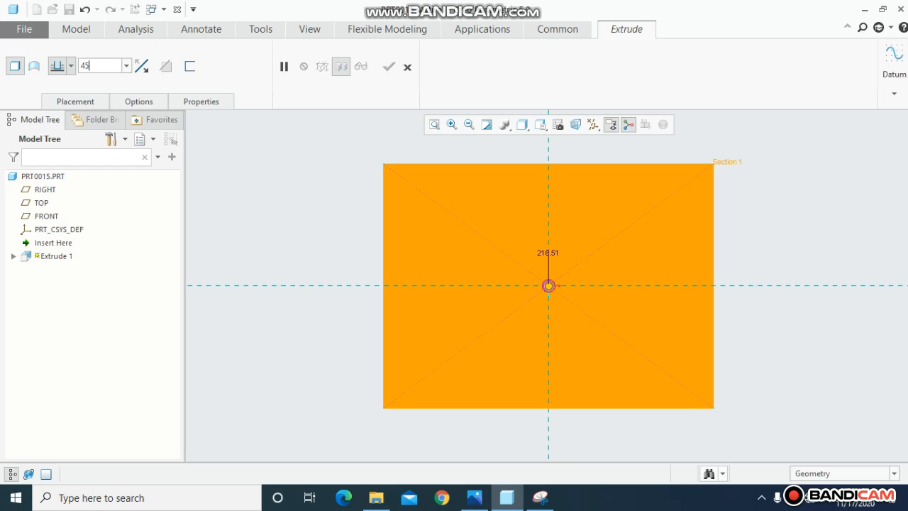
key(Return)
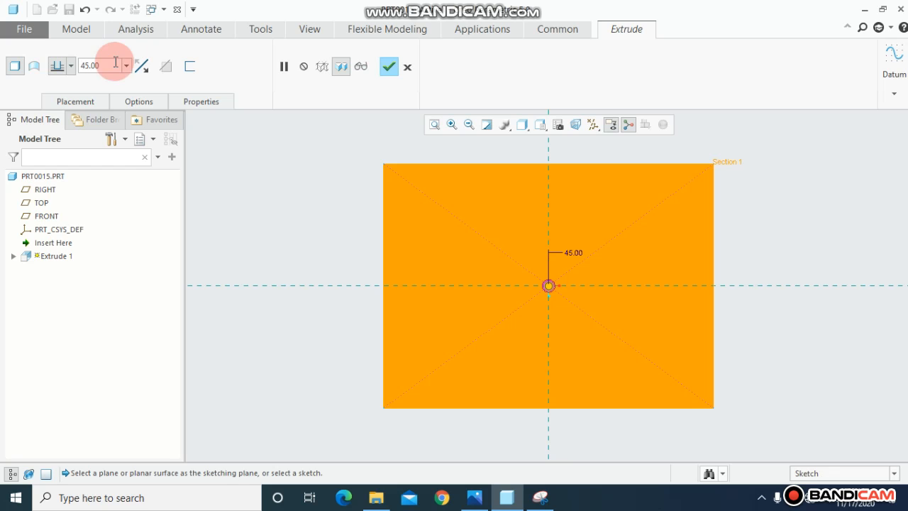
click(69, 67)
click(58, 105)
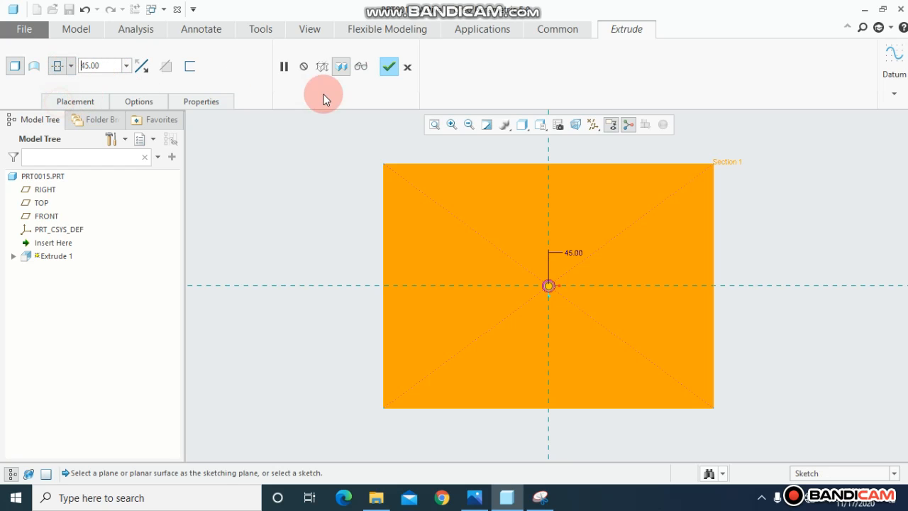
click(388, 67)
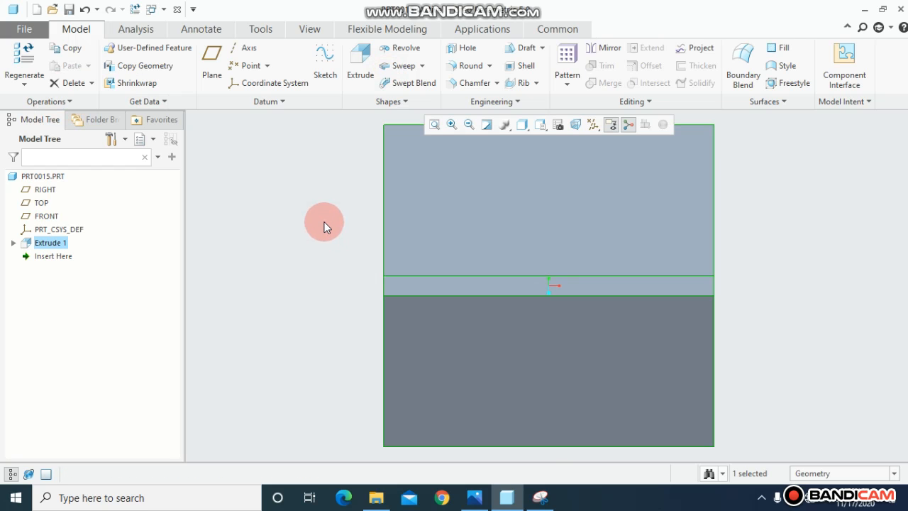
click(480, 239)
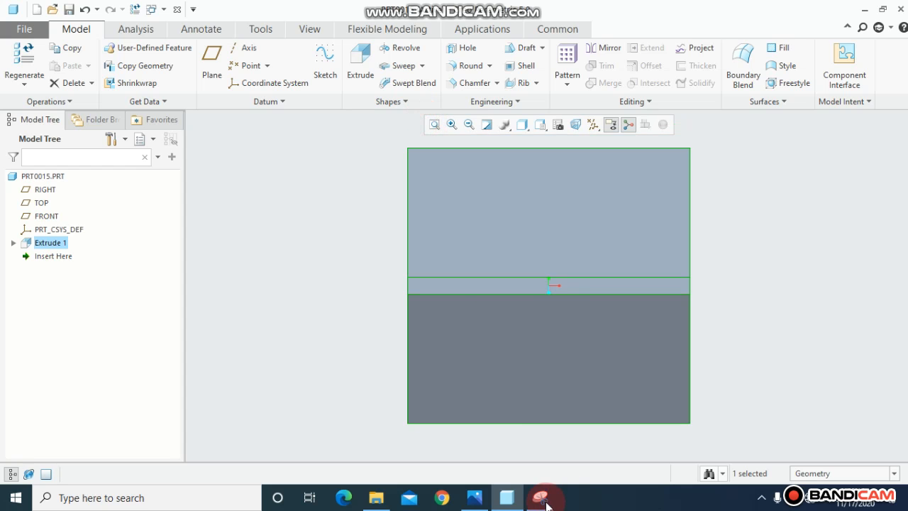
- Compare the block's orientation with the reference drawing and check the dimensions of the R40 curved cut
click(475, 497)
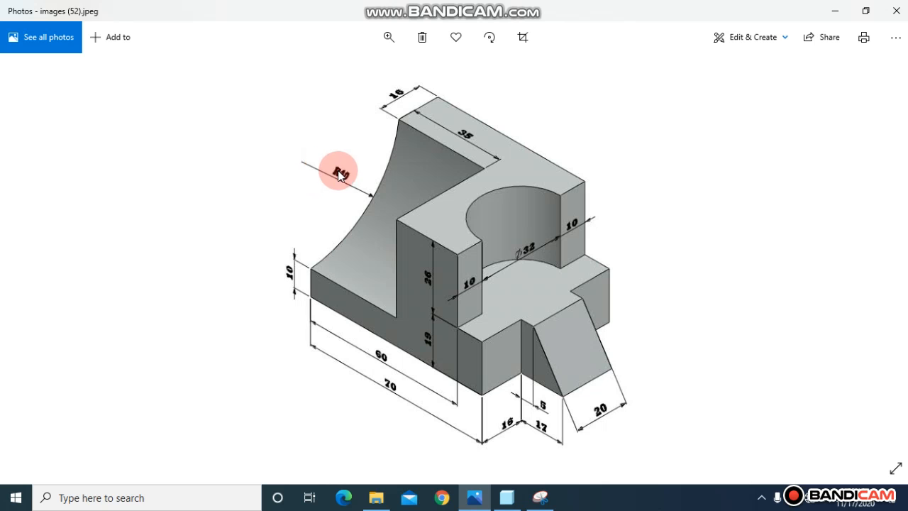
click(476, 498)
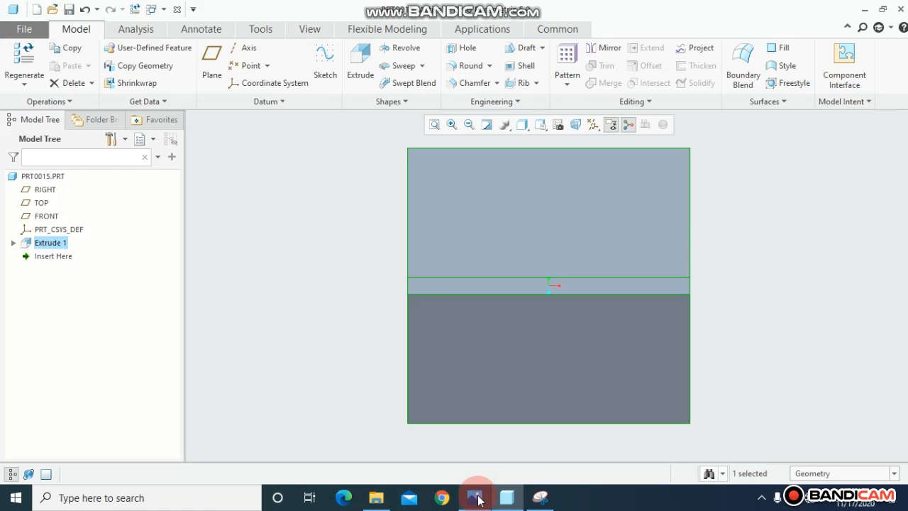
mouse_move(372, 314)
middle_down()
mouse_move(363, 338)
mouse_move(362, 300)
mouse_move(349, 299)
mouse_move(358, 304)
middle_up()
click(506, 497)
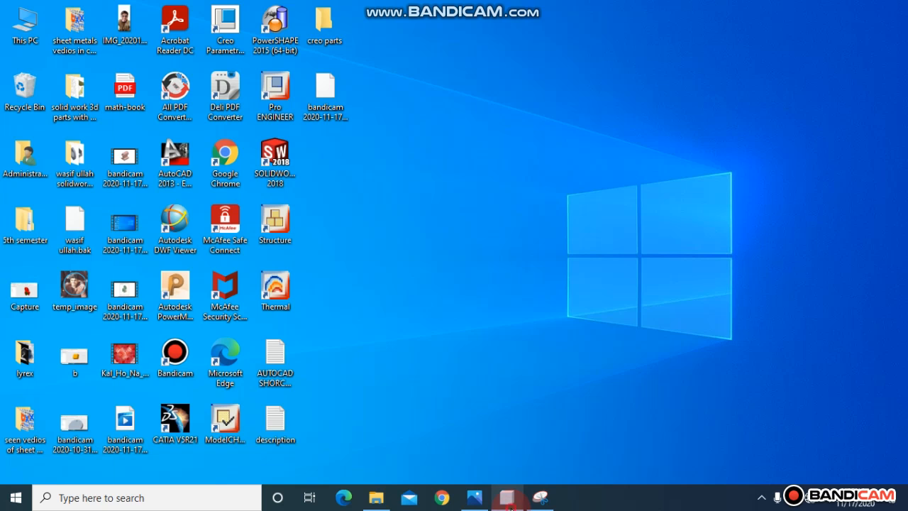
click(507, 498)
click(475, 498)
click(507, 497)
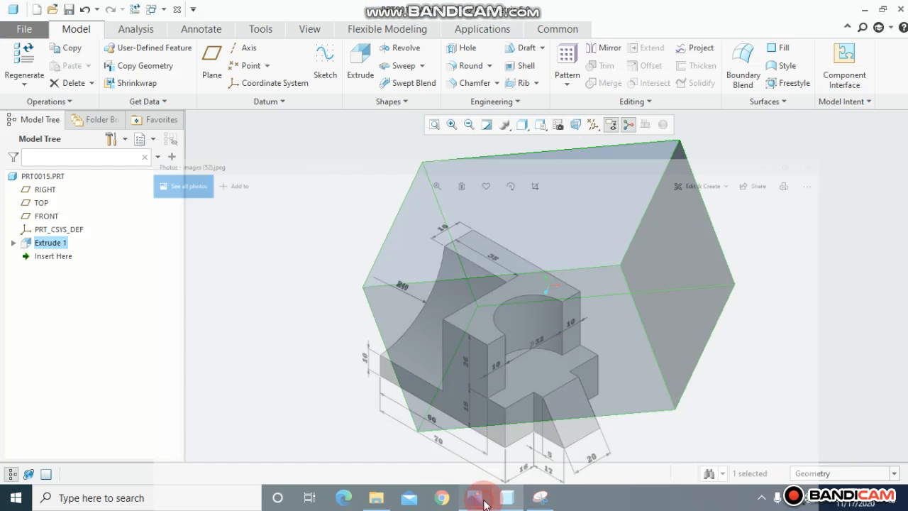
- Start an extrusion on the block's end face and sketch a circle about 68 in diameter, centred on a corner of the face
middle_drag(389, 361, 420, 300)
click(420, 300)
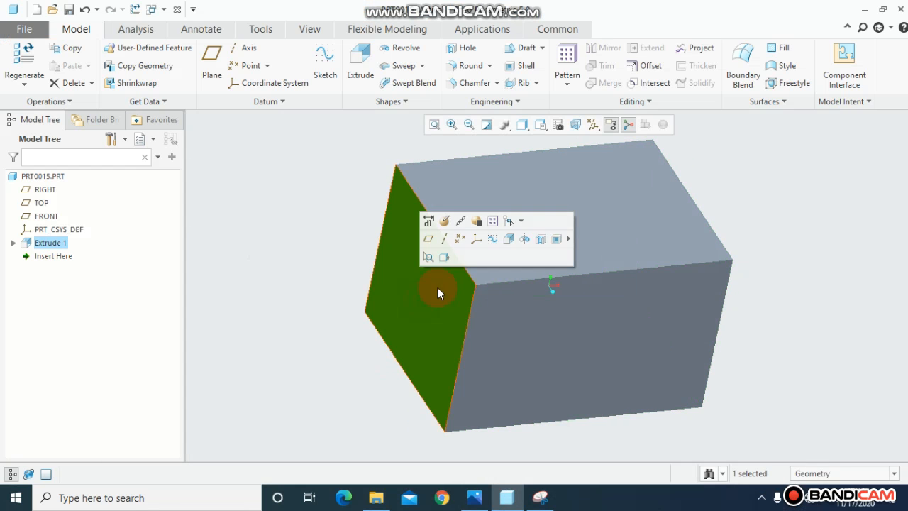
click(446, 256)
click(359, 71)
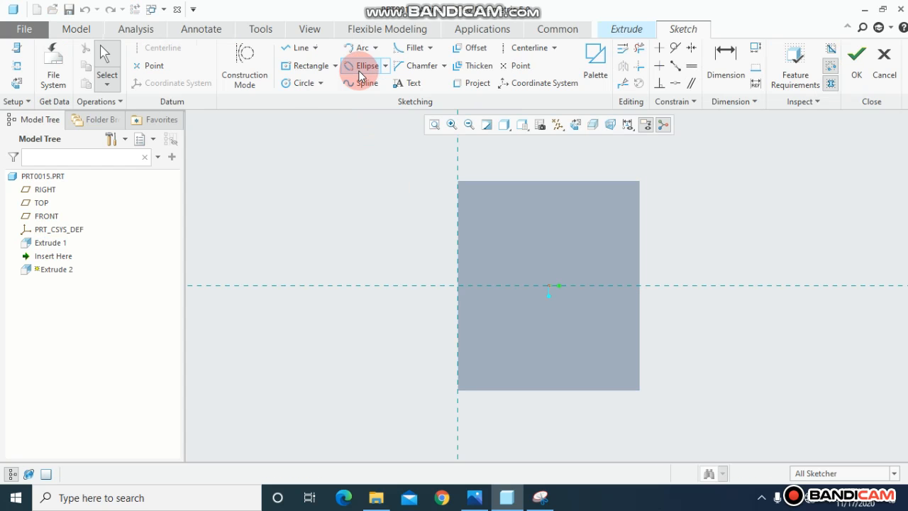
click(305, 83)
click(641, 391)
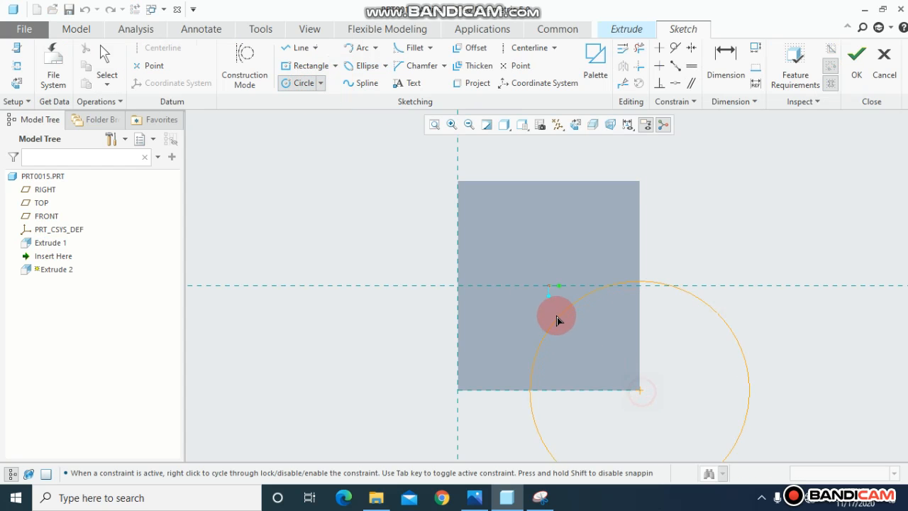
click(537, 299)
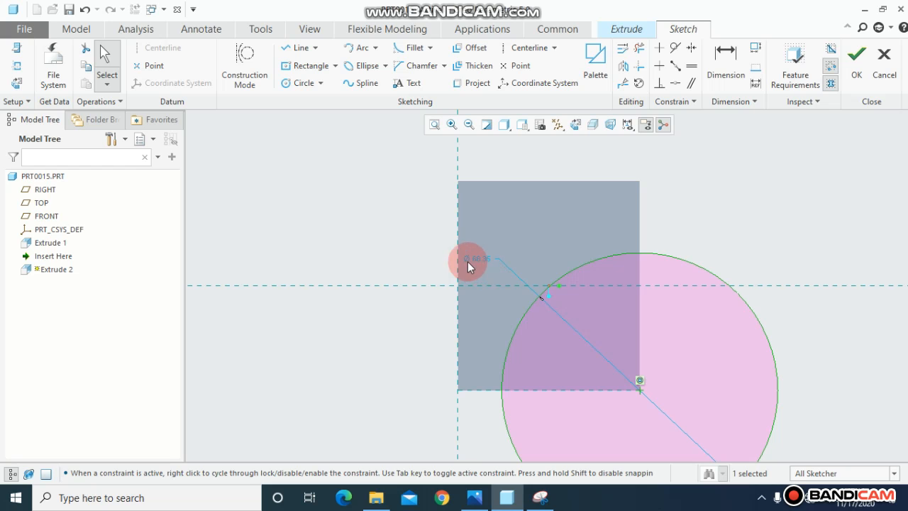
- Check the arc radius in the reference drawing, set the circle's diameter to 80, and finish the sketch
click(476, 498)
click(475, 500)
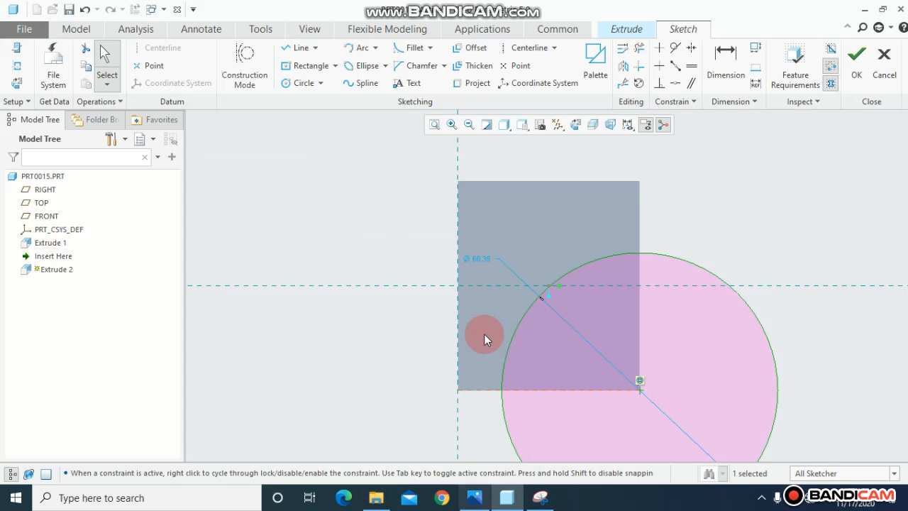
double_click(476, 257)
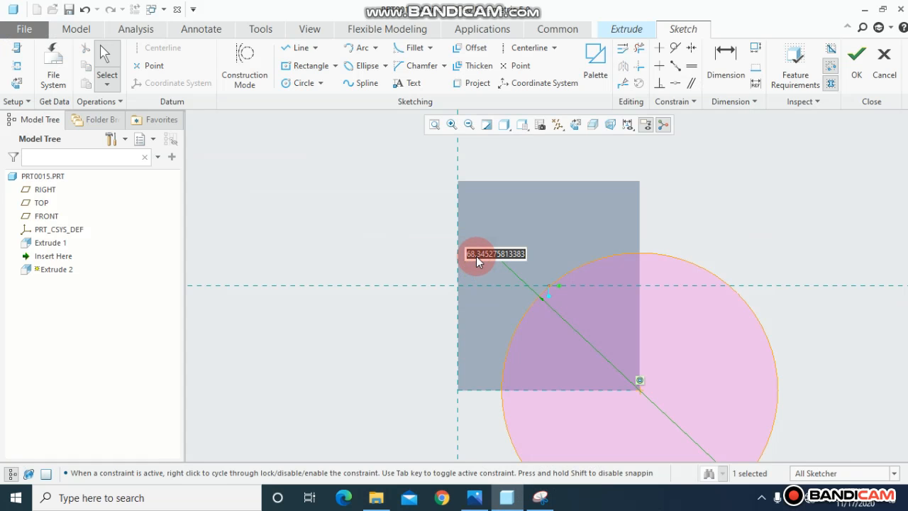
text(80)
key(Return)
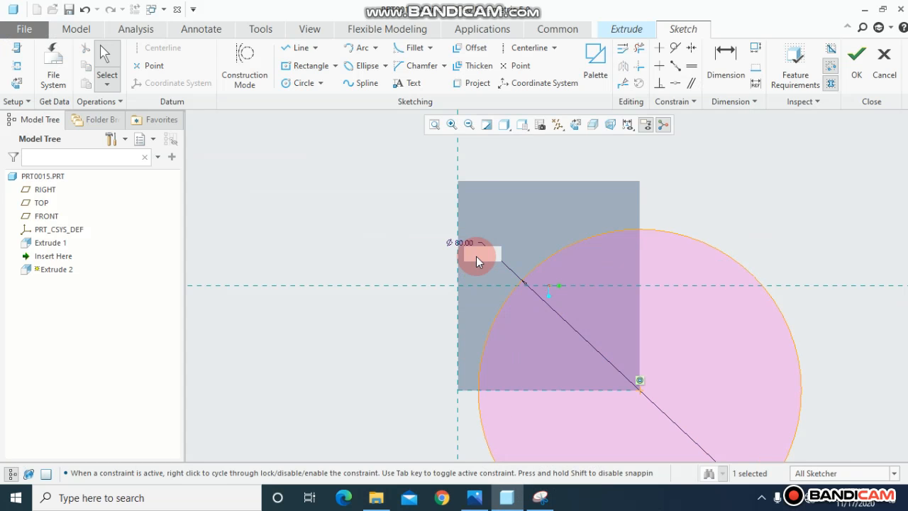
click(857, 63)
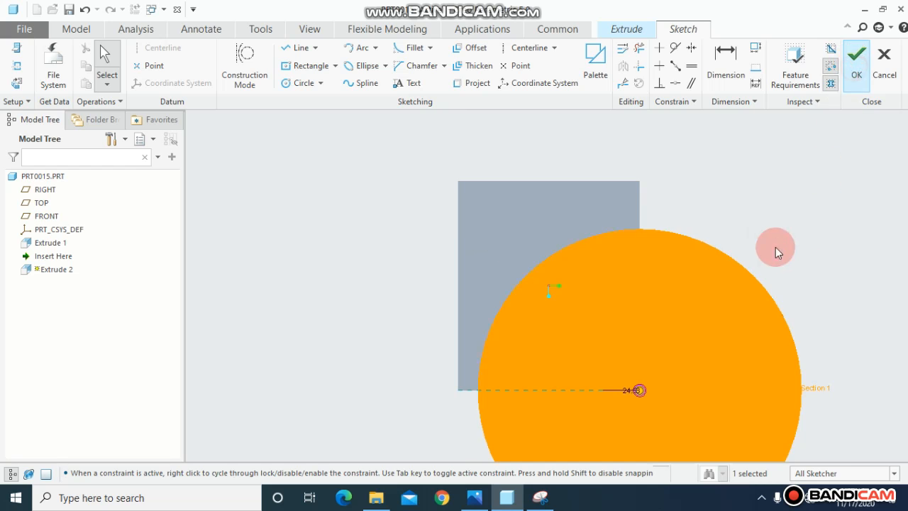
- Reverse the extrusion so it runs into the block and switch it to remove material
middle_drag(760, 213, 738, 214)
click(435, 125)
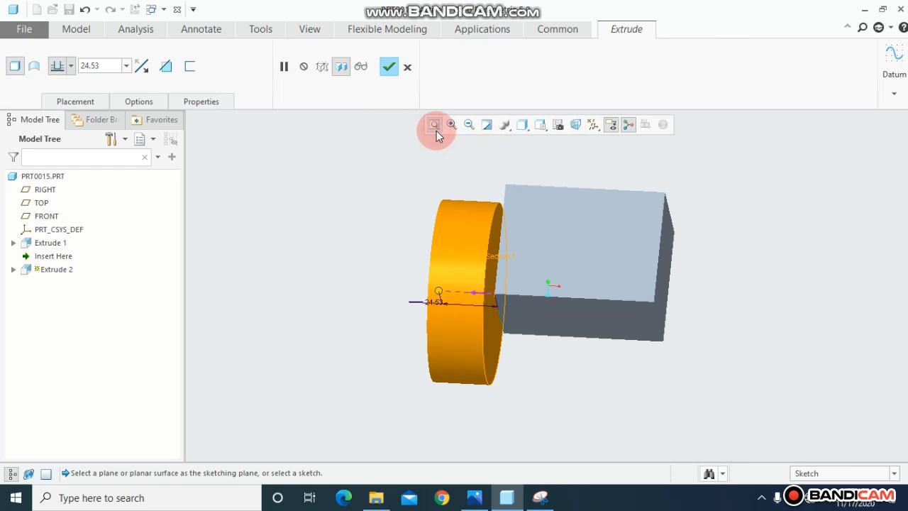
click(142, 66)
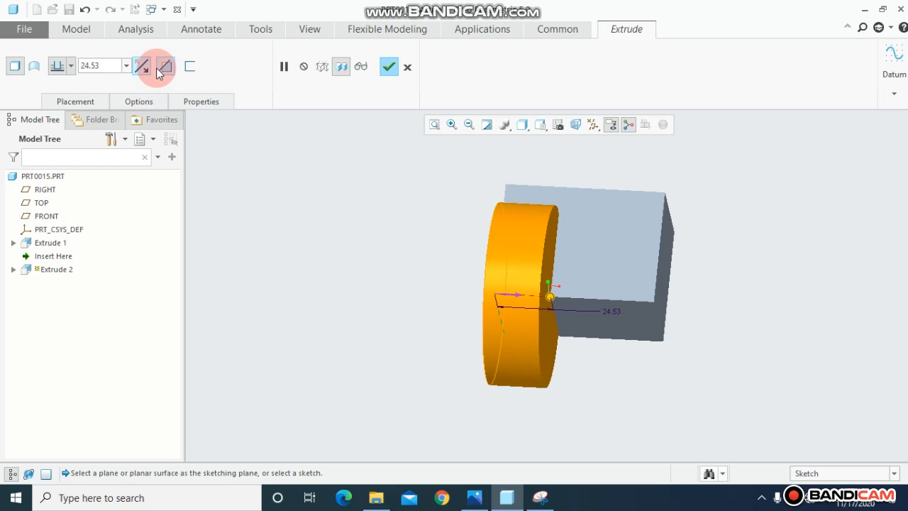
click(164, 67)
middle_drag(279, 183, 437, 361)
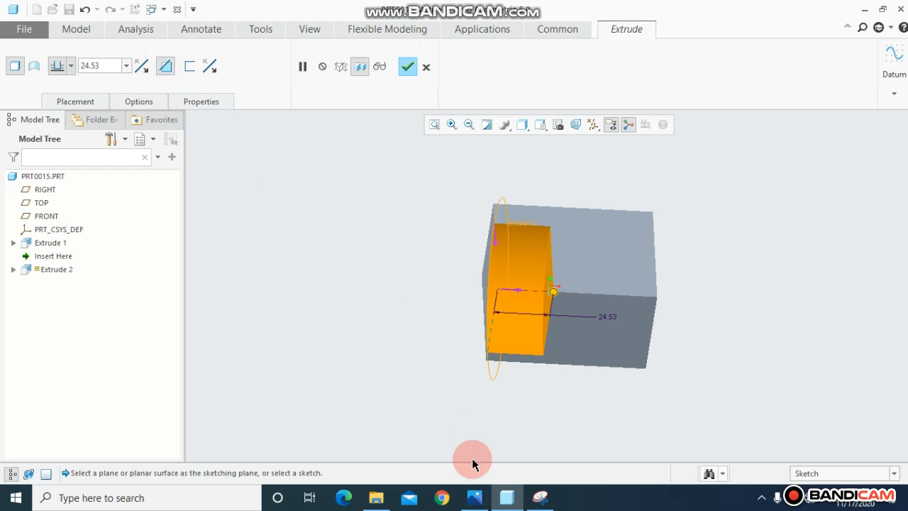
- Check the curved cut's length in the reference drawing, set the cut depth to 35, and preview and complete the extrusion
click(476, 498)
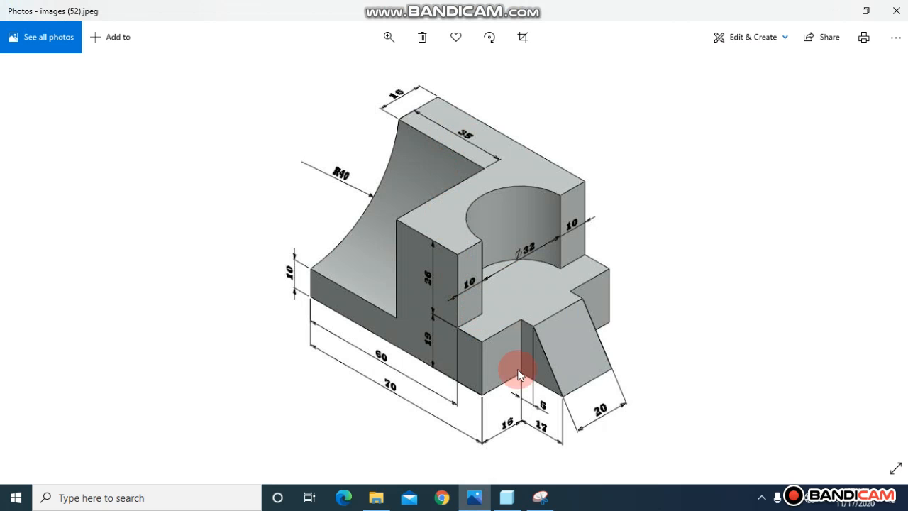
click(474, 500)
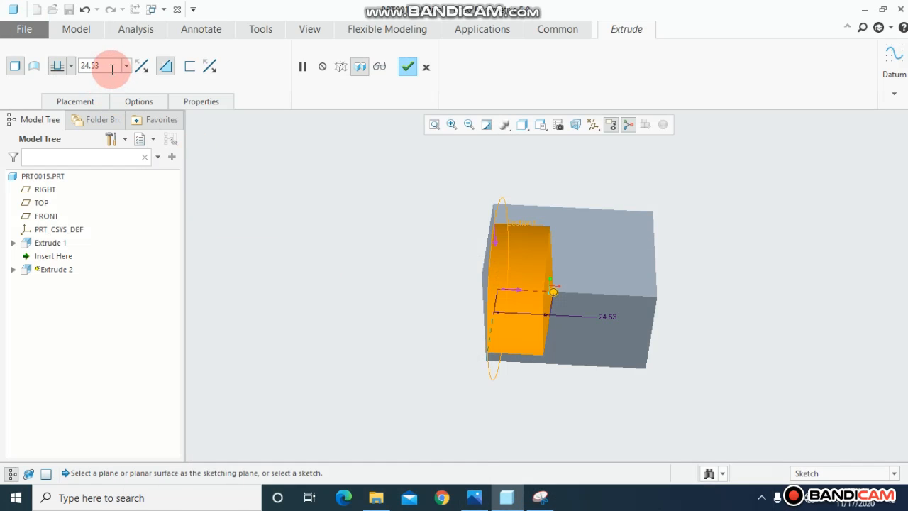
text(35)
click(112, 69)
key(Return)
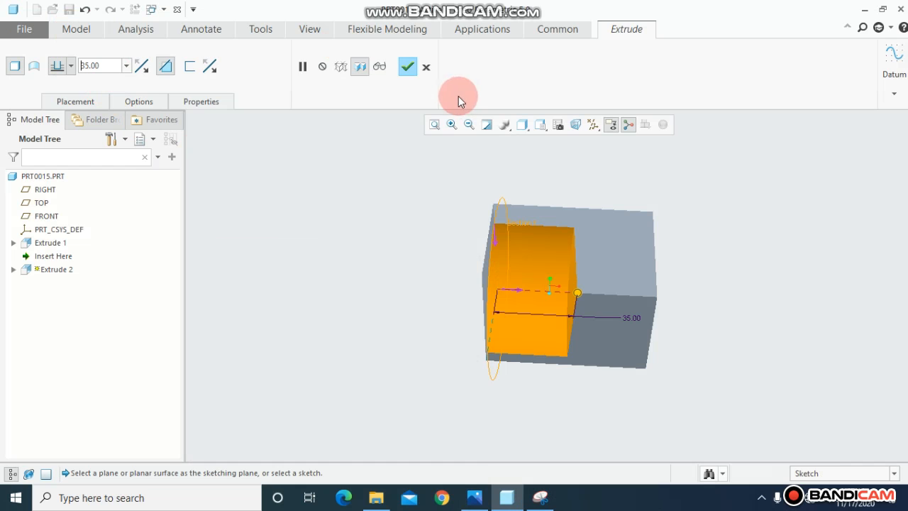
click(381, 67)
click(408, 67)
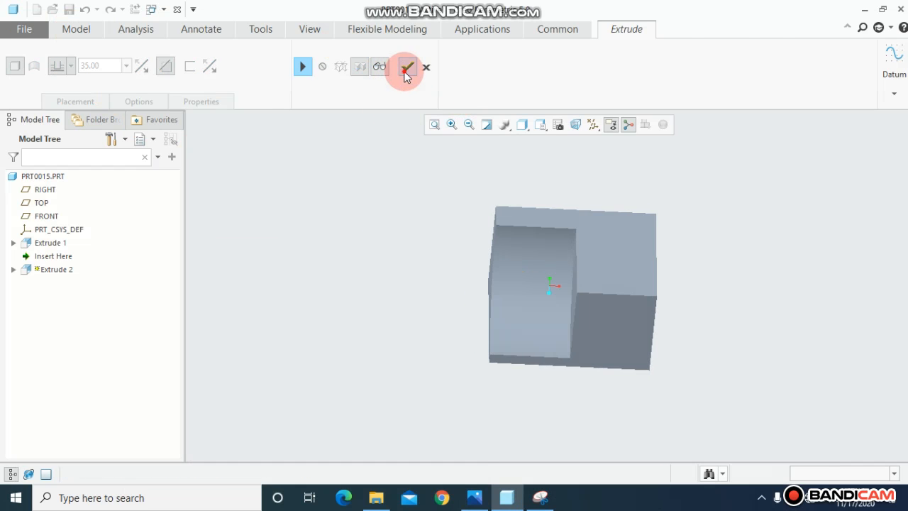
- Start an extrusion on the block's top face and sketch a circle about 22 in diameter on the horizontal axis, beside the curved cut
middle_drag(409, 226, 409, 224)
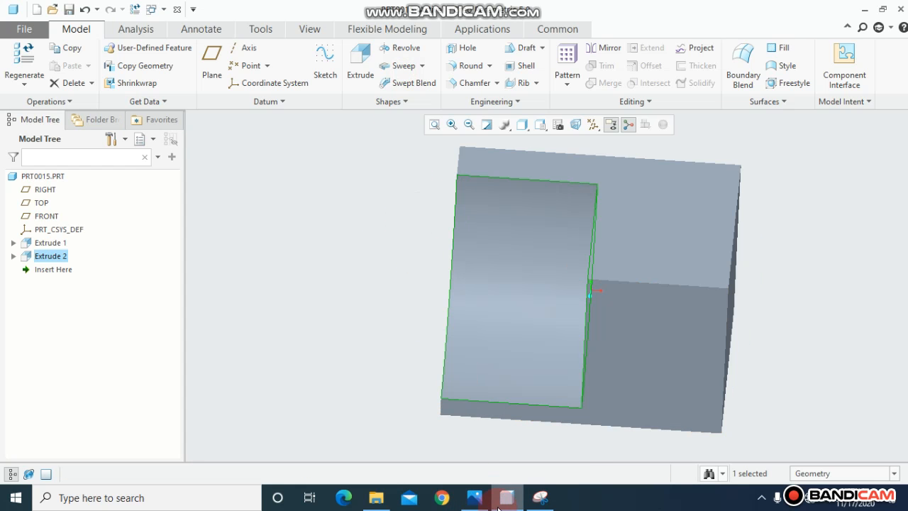
click(483, 504)
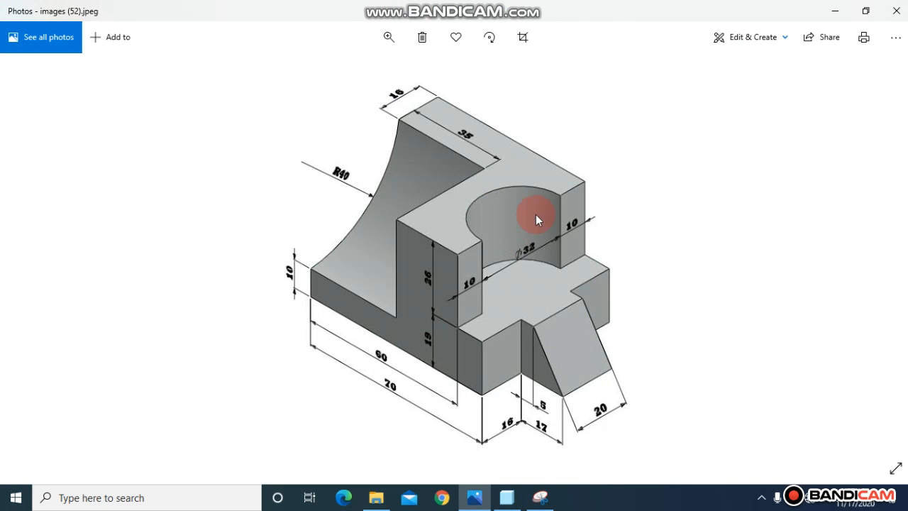
click(507, 497)
click(709, 240)
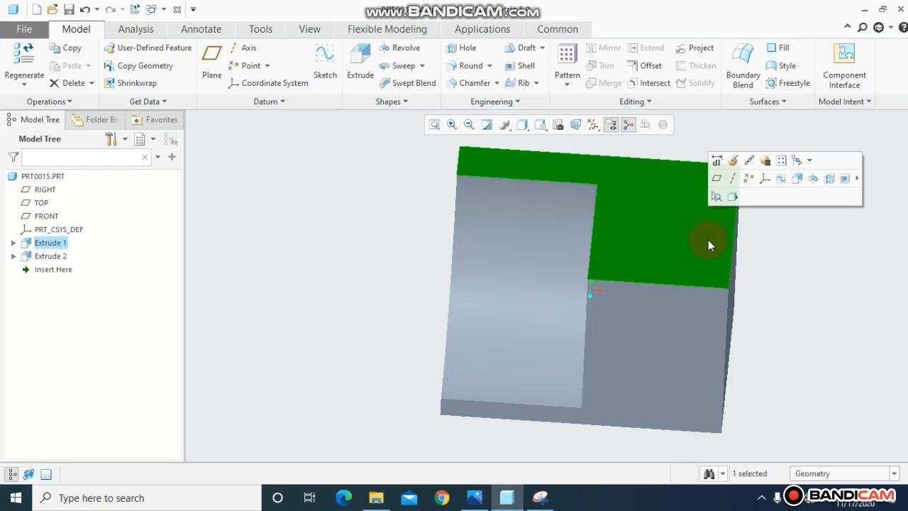
click(733, 195)
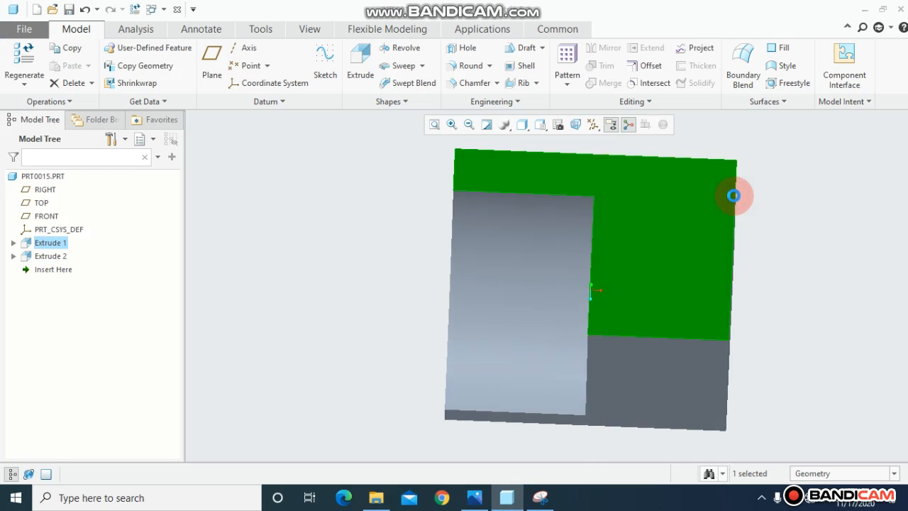
click(361, 78)
click(288, 82)
click(661, 290)
click(616, 290)
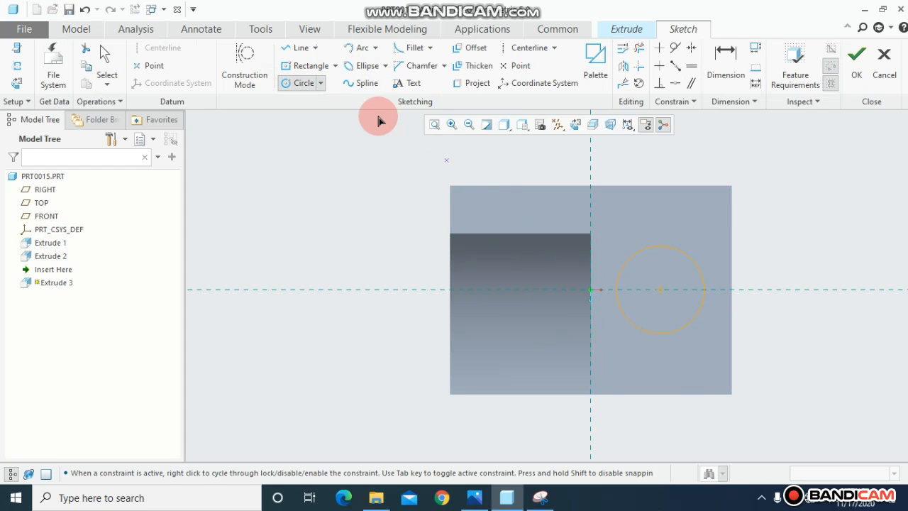
- Place sketch points at the circle's centre and where the horizontal axis meets the block's edge at the curved-cut end
click(516, 65)
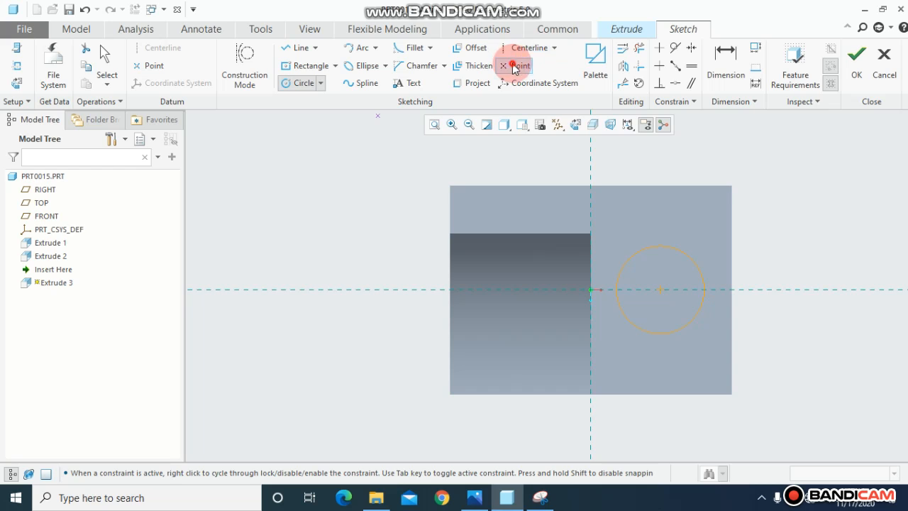
click(661, 290)
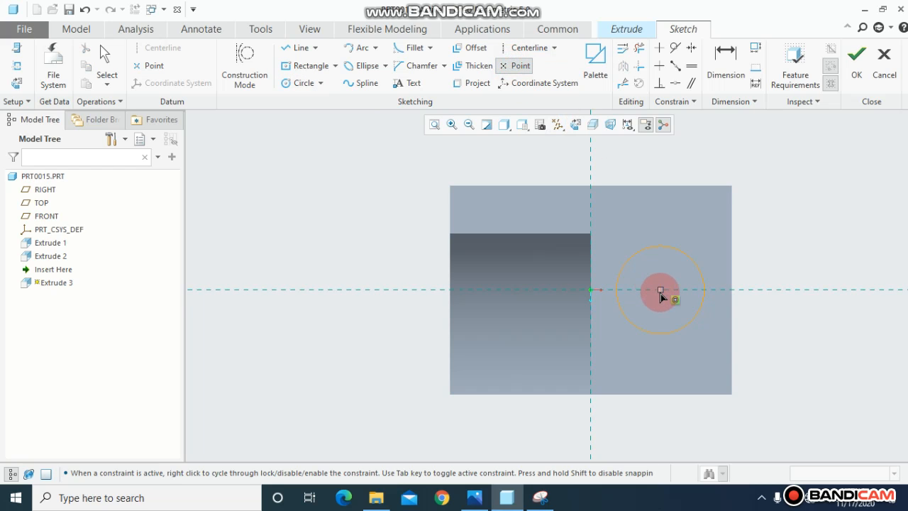
click(449, 291)
- Check the reference drawing and dimension the circle's centre 60 from the point on the curved-cut end edge
click(725, 61)
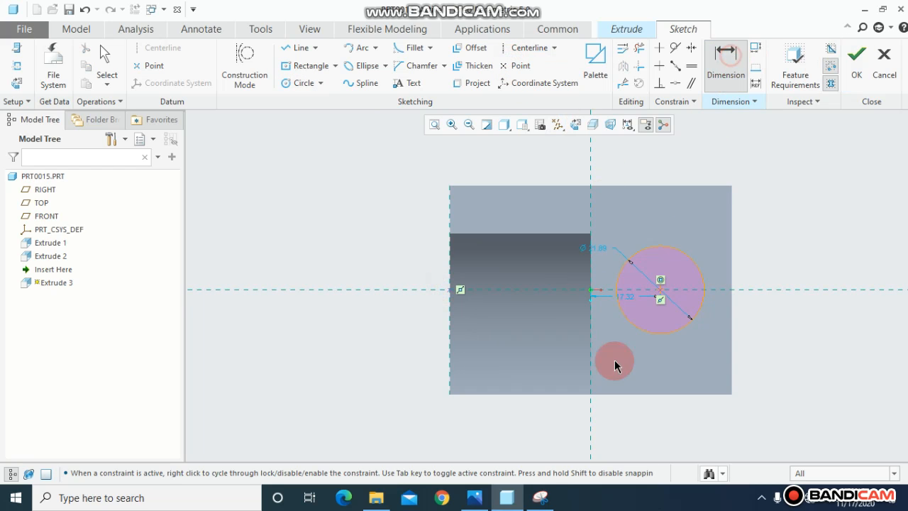
click(475, 498)
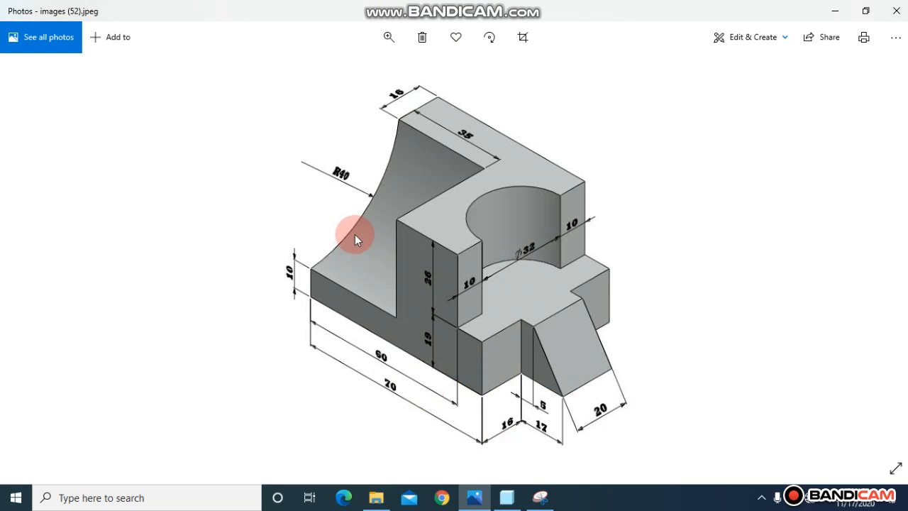
click(506, 498)
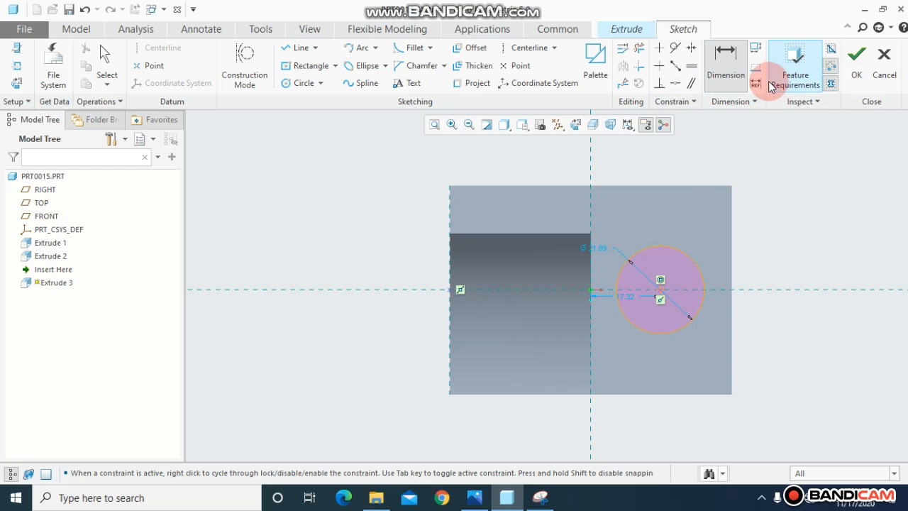
drag(660, 294, 455, 298)
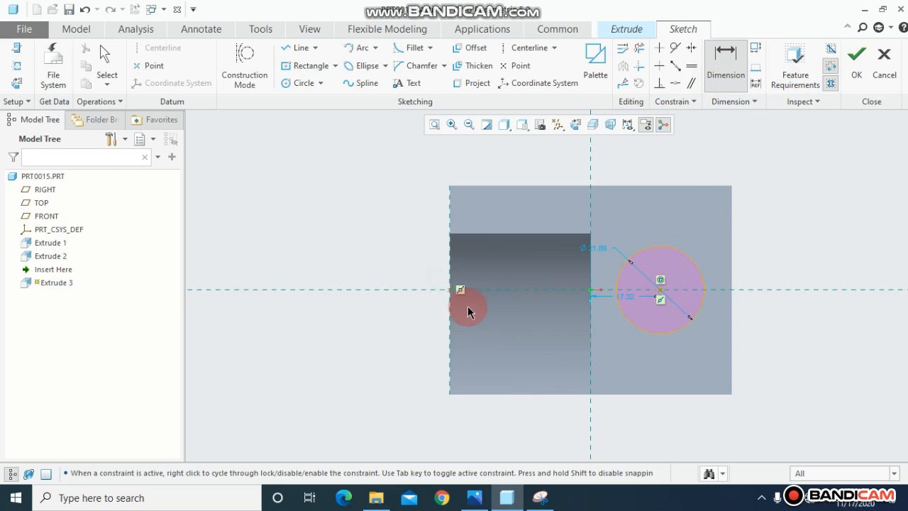
text(60)
click(569, 364)
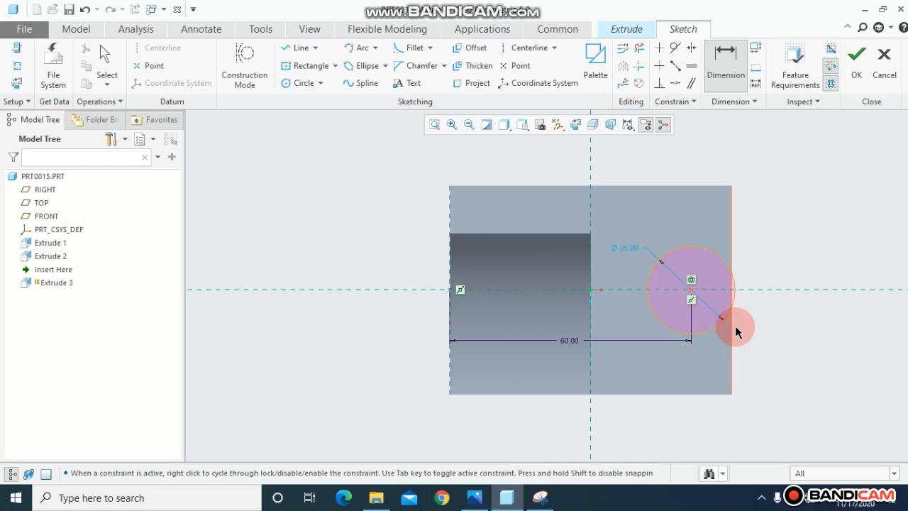
- Check the round cutout's size in the reference drawing and set the circle's diameter to 32
click(474, 497)
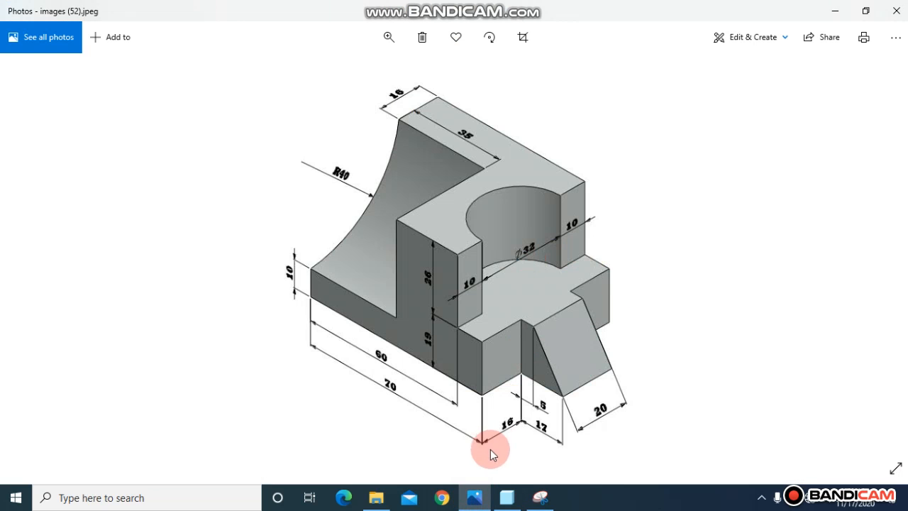
click(482, 500)
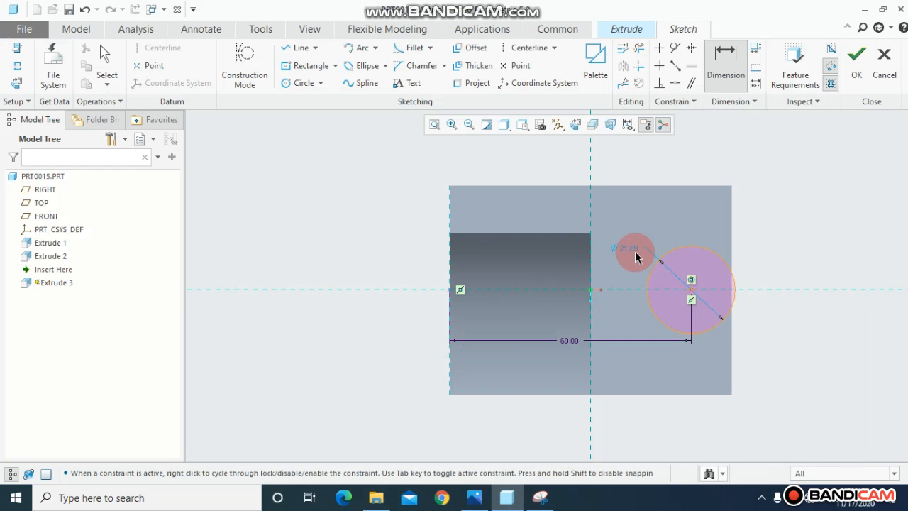
double_click(634, 250)
text(32)
key(Return)
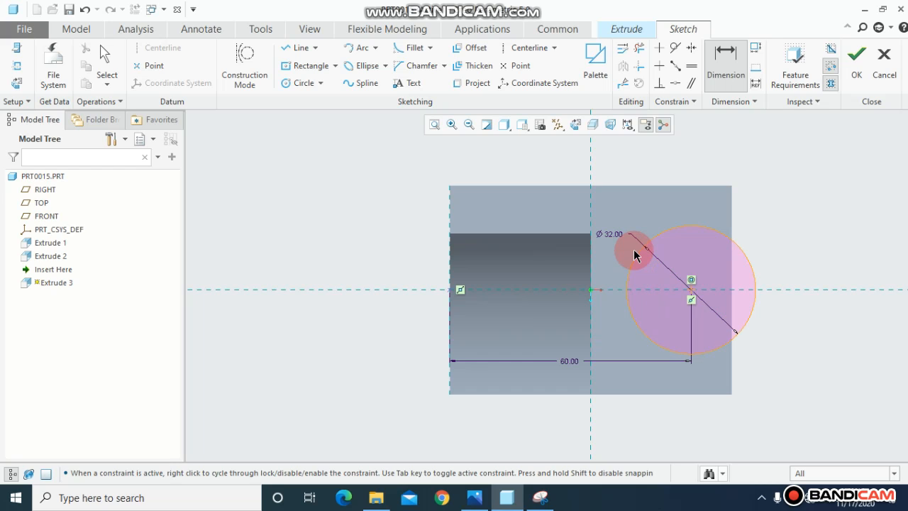
- After rechecking the drawing, sketch connected lines from the circle's upper quadrant to the block's side edge, to the corner, and along the end edge
click(472, 500)
click(473, 499)
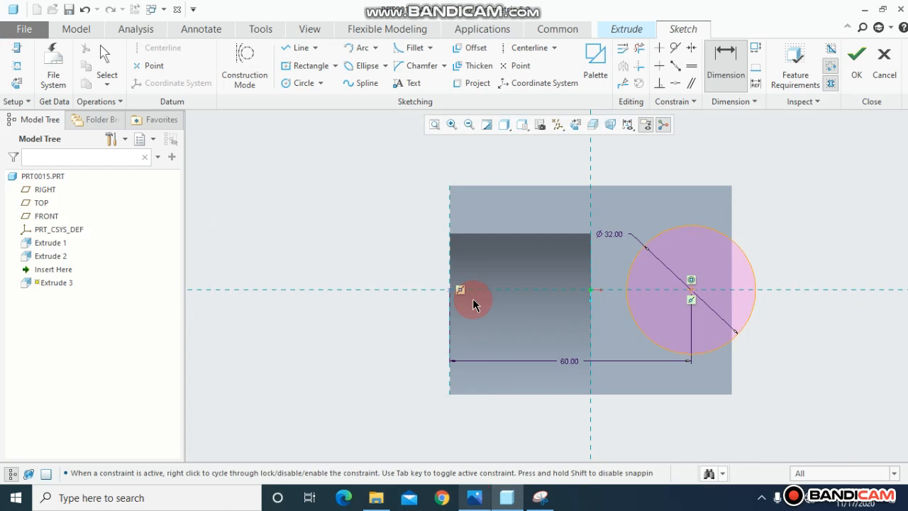
click(298, 48)
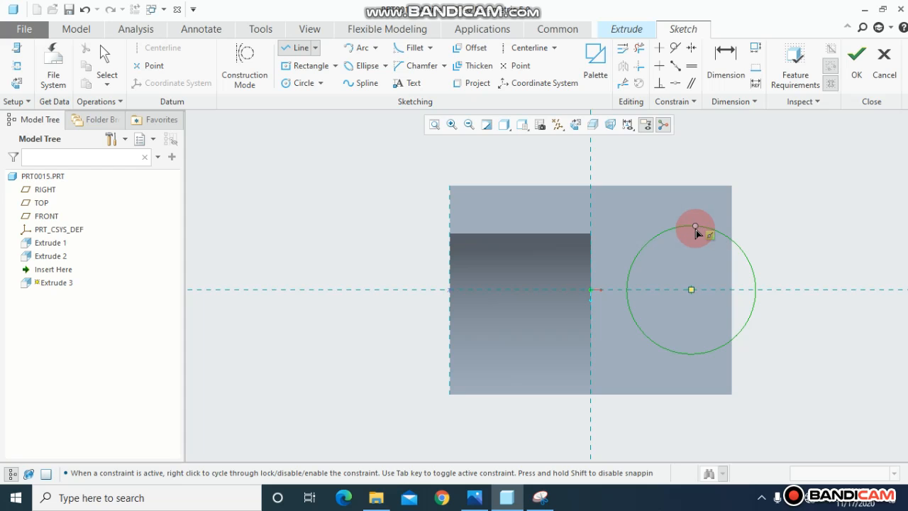
click(692, 225)
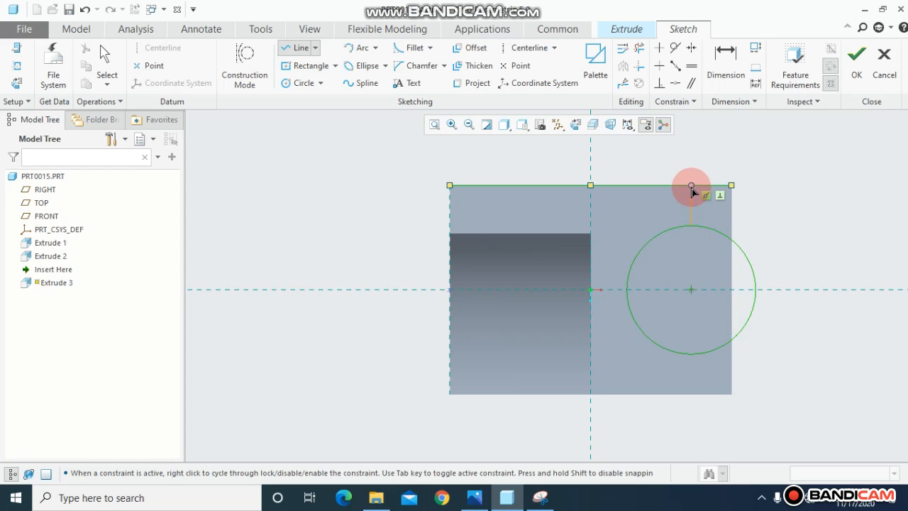
click(692, 186)
click(731, 186)
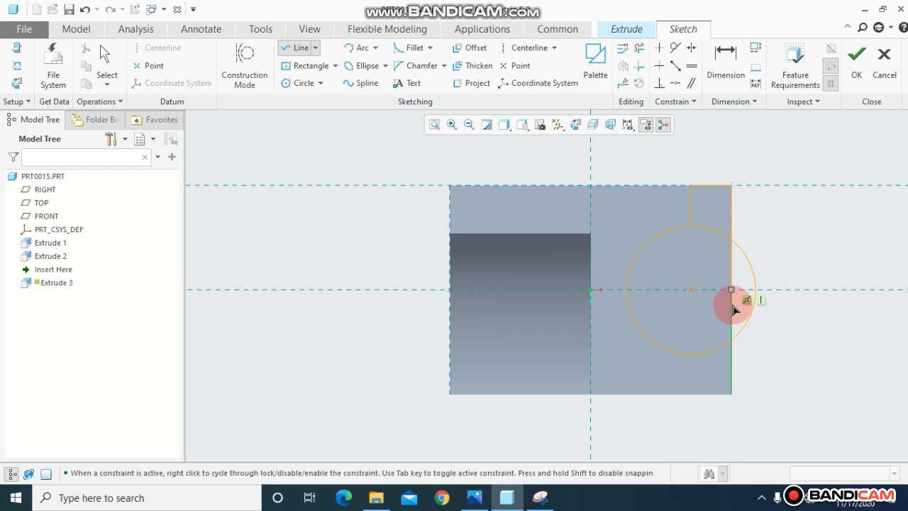
click(731, 393)
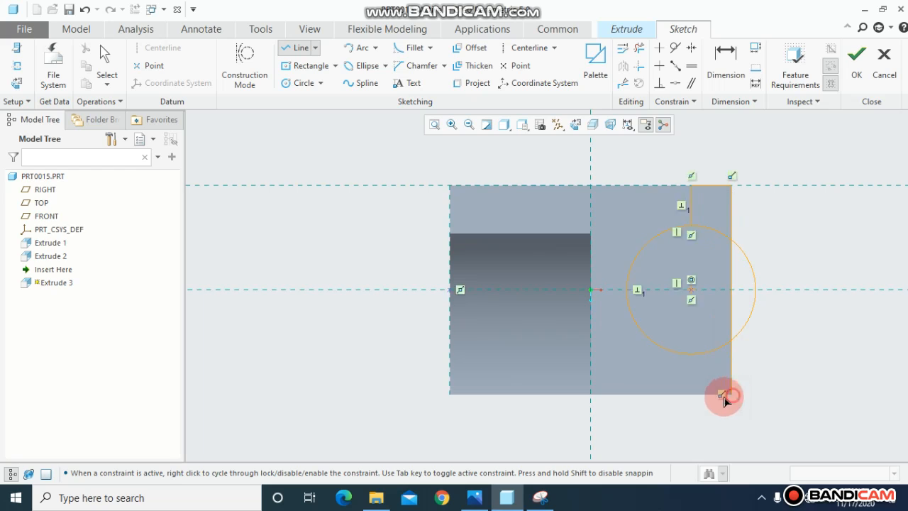
click(685, 394)
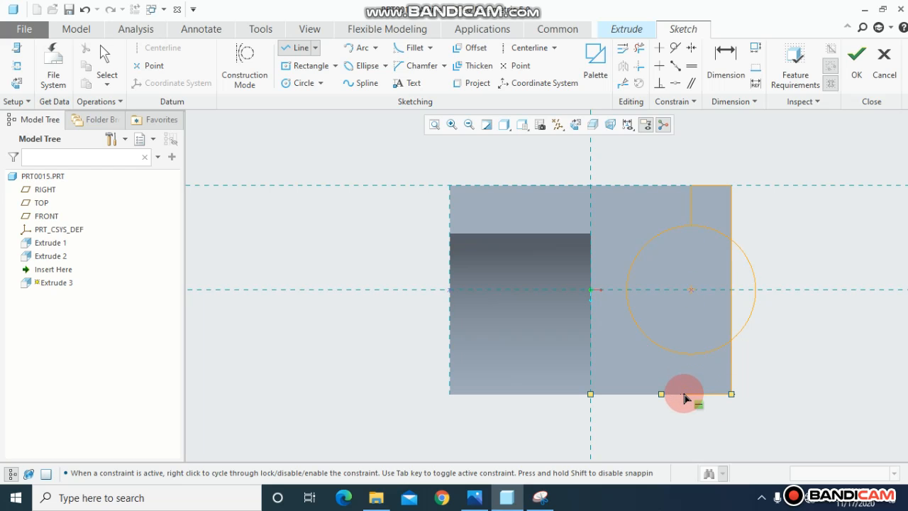
middle_click(684, 394)
- Sketch a line from the circle's lower quadrant to the opposite side edge and continue it along that edge to the block's corner
click(290, 53)
click(700, 357)
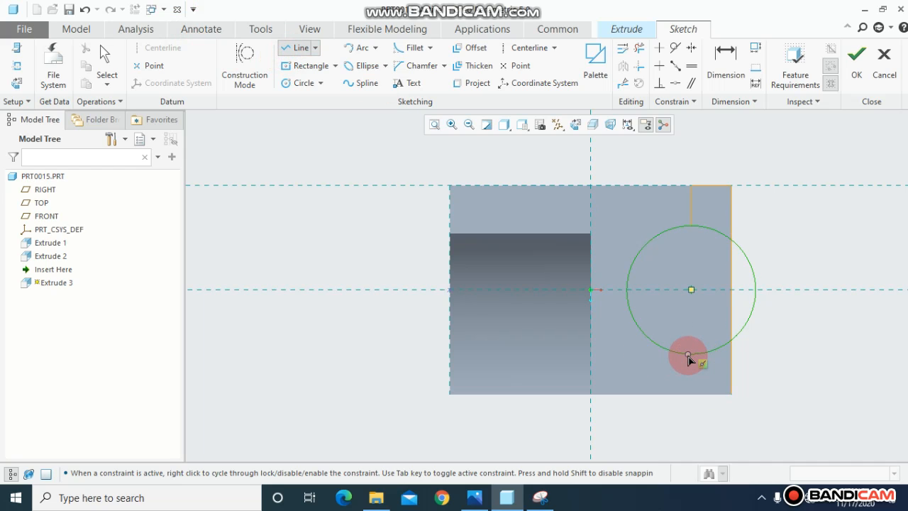
click(692, 394)
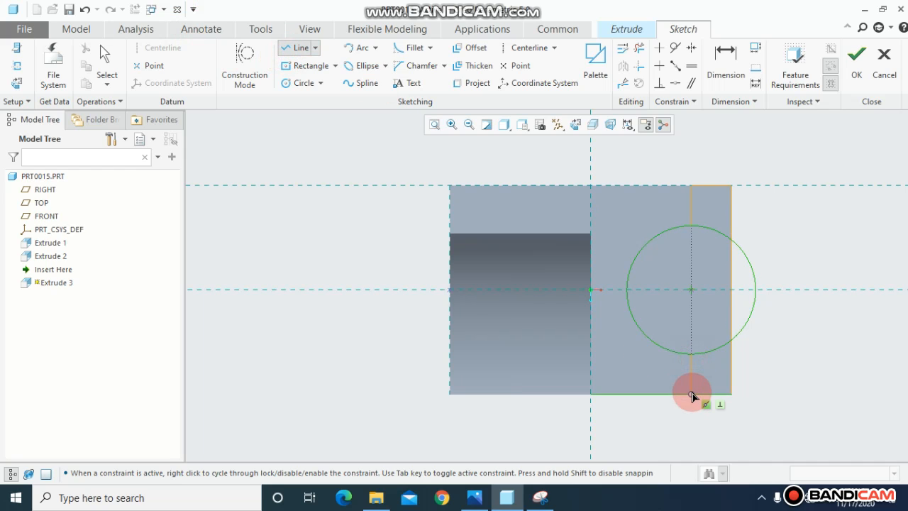
click(732, 393)
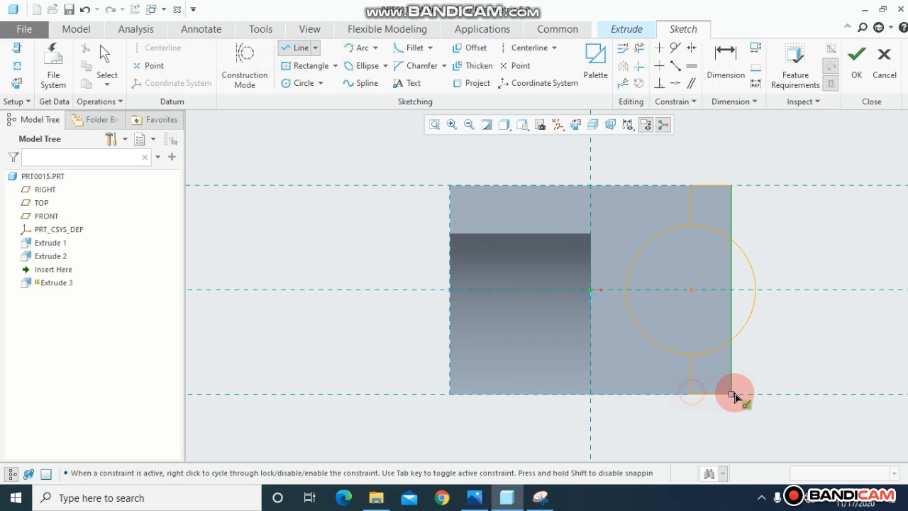
- Trim away the circle's half facing the block's end edge to leave one closed profile, and finish the sketch
click(640, 48)
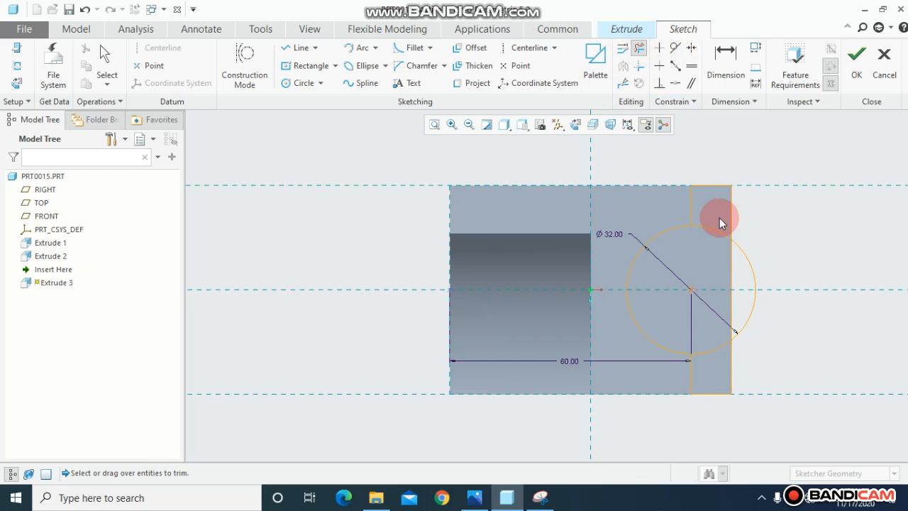
mouse_move(715, 253)
mouse_down()
mouse_move(714, 263)
mouse_move(694, 267)
mouse_up()
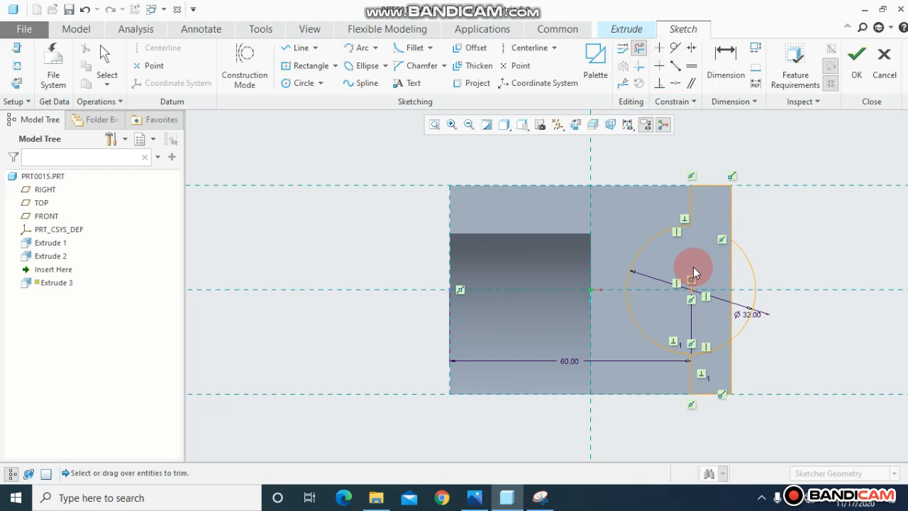
mouse_move(752, 281)
mouse_down()
mouse_move(743, 310)
mouse_move(751, 332)
mouse_move(709, 361)
mouse_move(706, 389)
mouse_up()
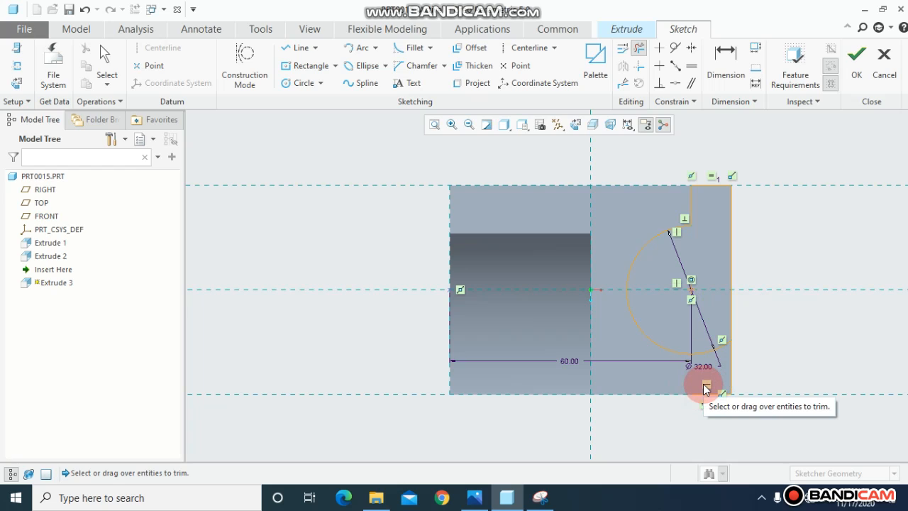
middle_click(706, 389)
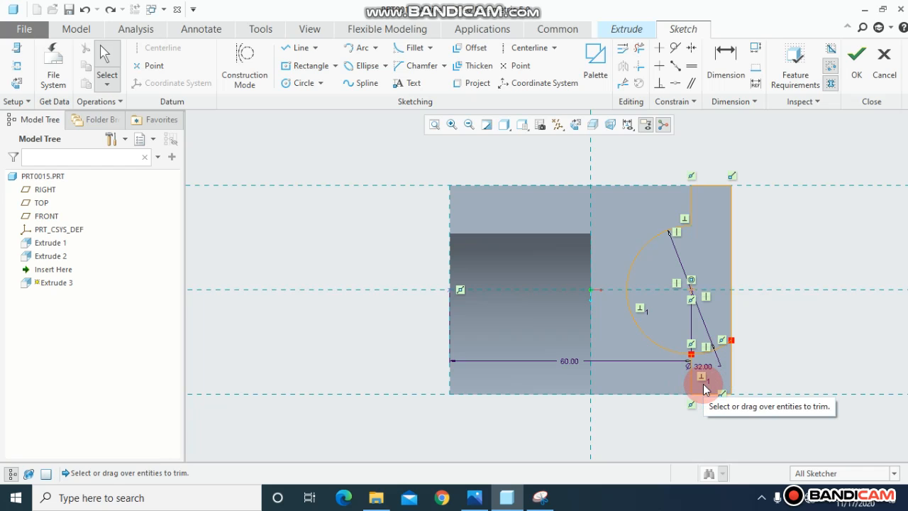
click(642, 50)
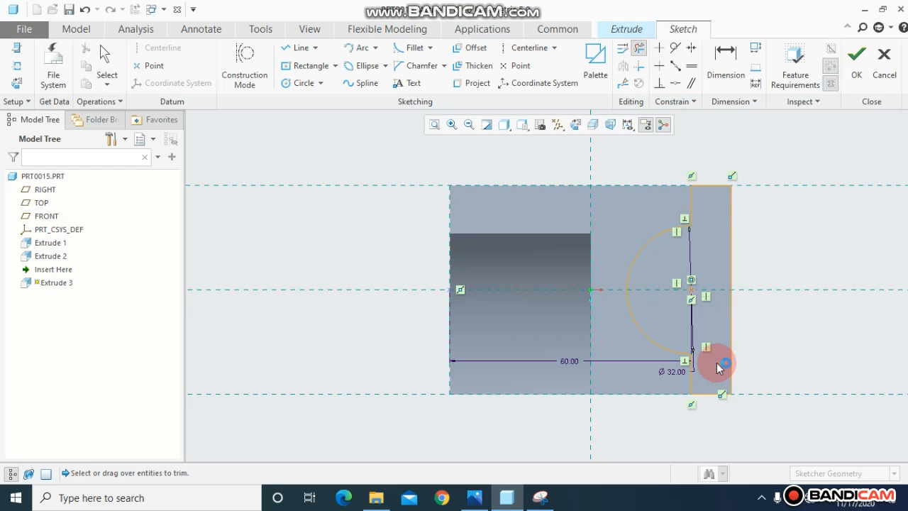
click(866, 79)
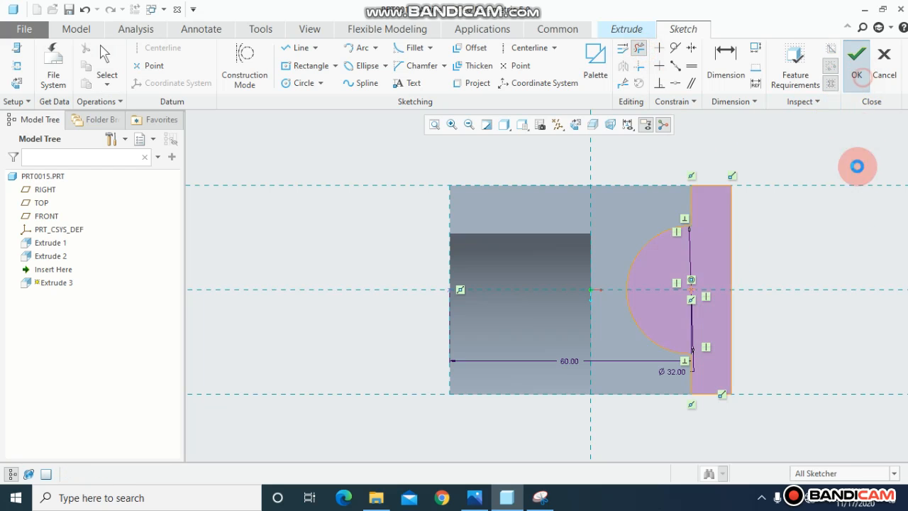
- Check the step height in the reference drawing and extrude the profile down into the block as a 26 deep cut
click(475, 497)
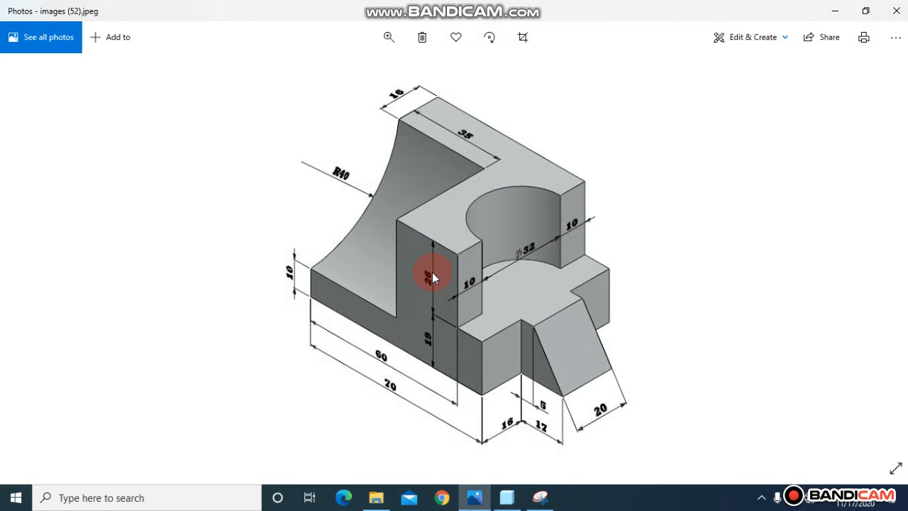
click(475, 497)
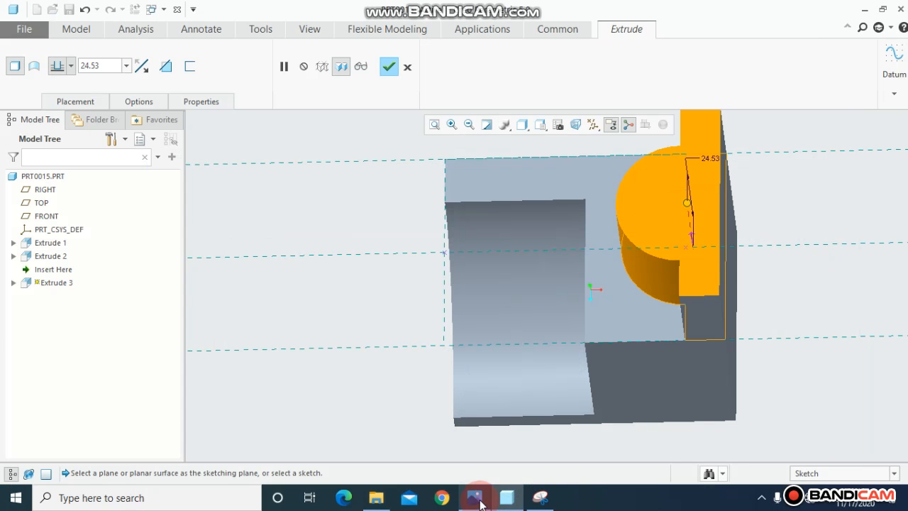
click(142, 67)
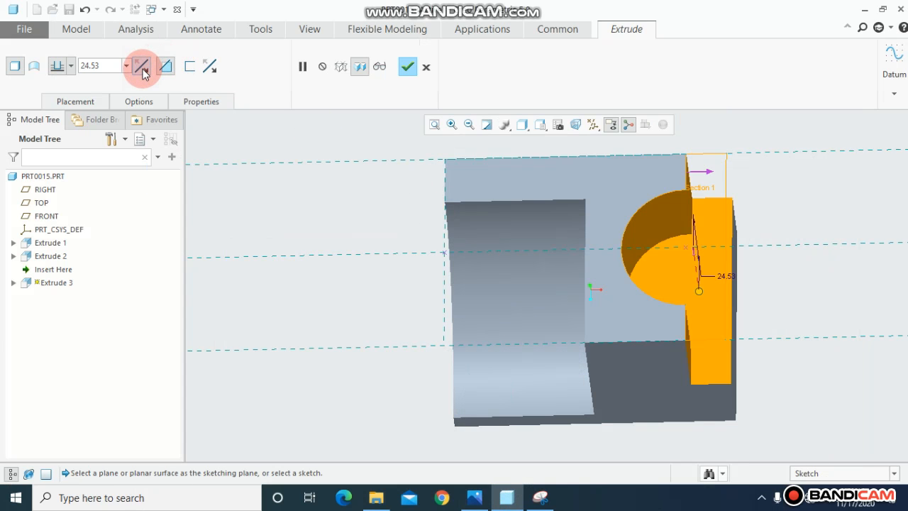
double_click(102, 66)
text(26)
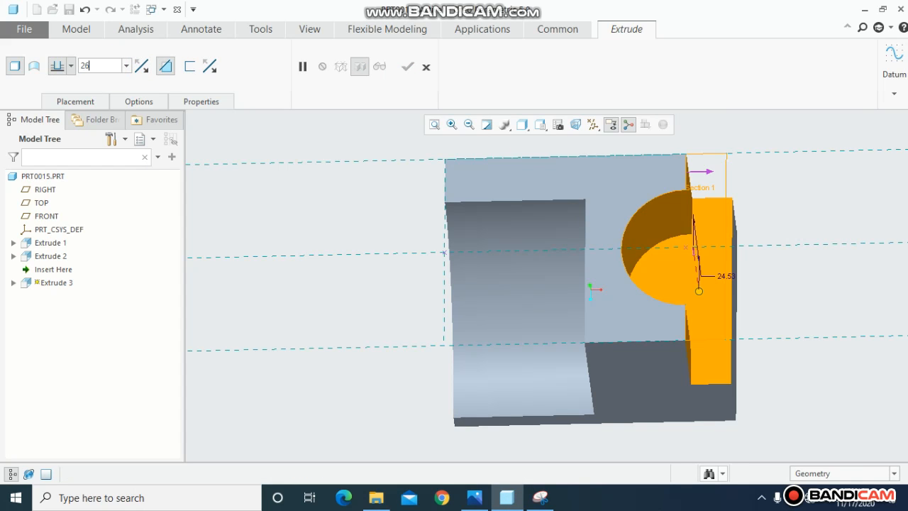
key(Return)
click(369, 79)
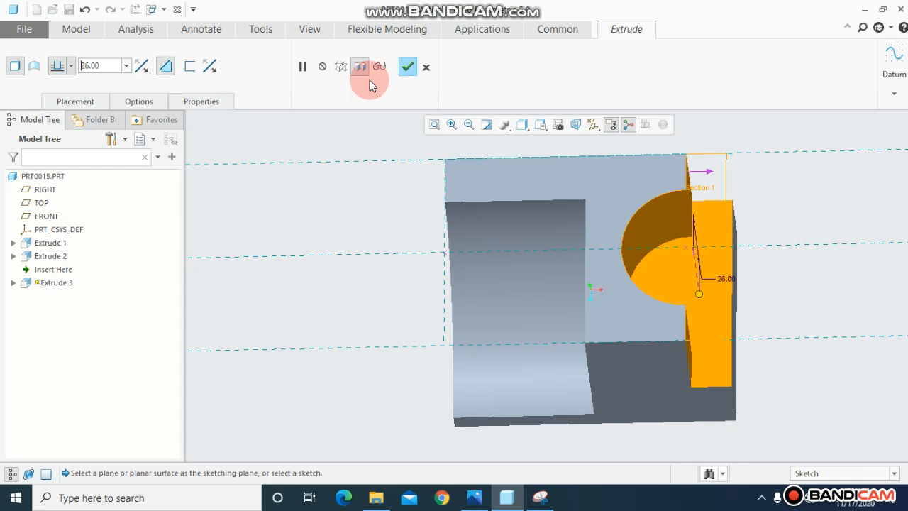
mouse_move(367, 248)
middle_down()
mouse_move(366, 236)
mouse_move(383, 241)
mouse_move(376, 263)
mouse_move(418, 312)
middle_up()
click(408, 68)
- Check the reference drawing and create a datum plane offset 16 inward from the block's side face
click(471, 498)
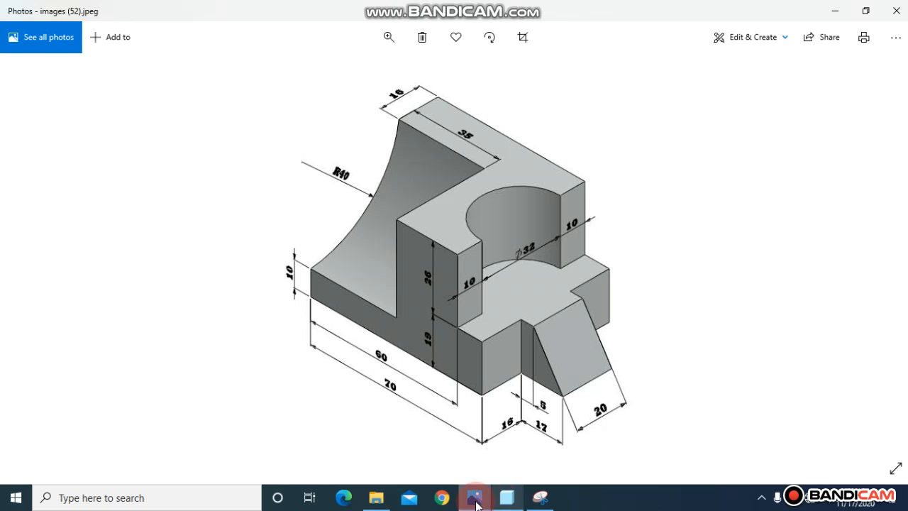
click(505, 495)
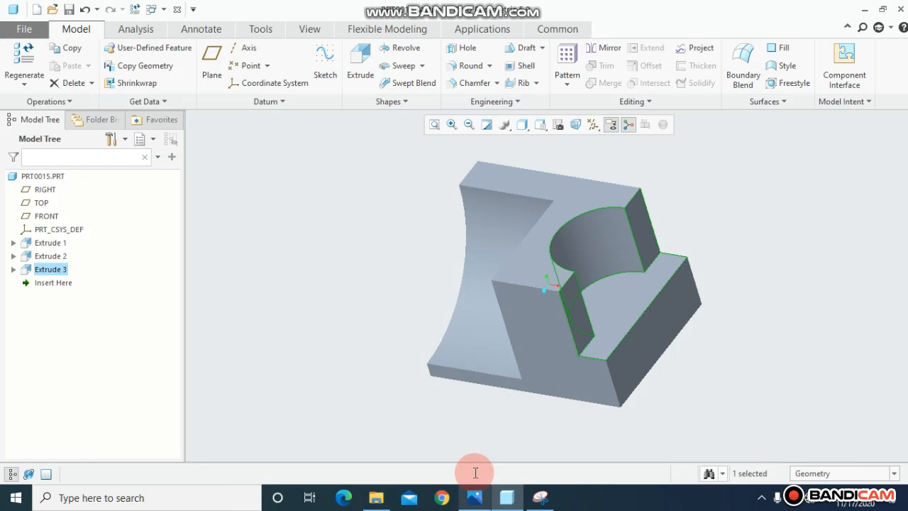
click(554, 378)
click(206, 74)
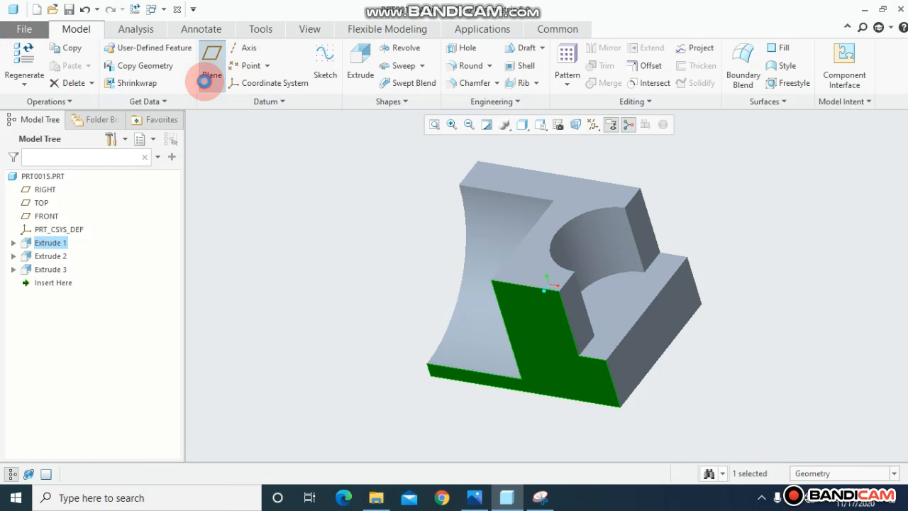
drag(509, 335, 537, 300)
double_click(819, 282)
text(1)
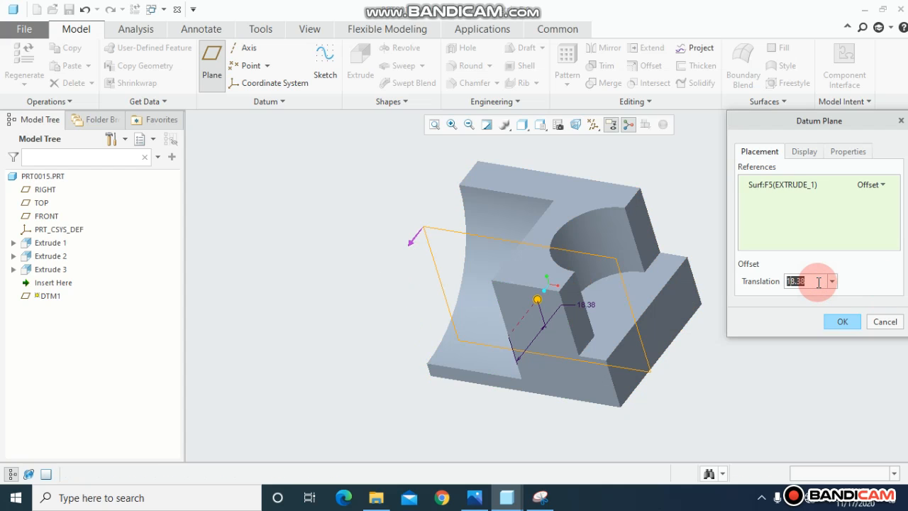
text(6)
key(Return)
click(819, 283)
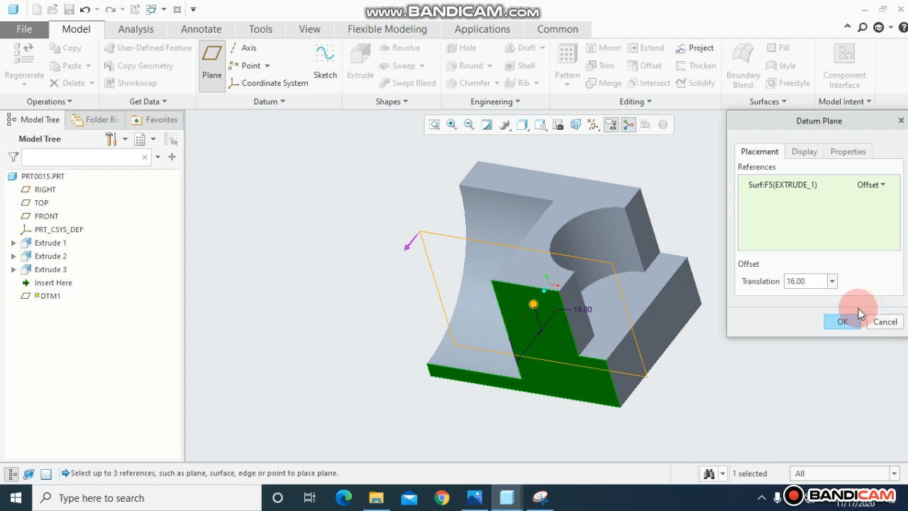
click(843, 321)
- Start an extrude on the new datum plane and sketch a closed four-sided profile with a sloped side against the block's lower end face
click(39, 282)
click(55, 237)
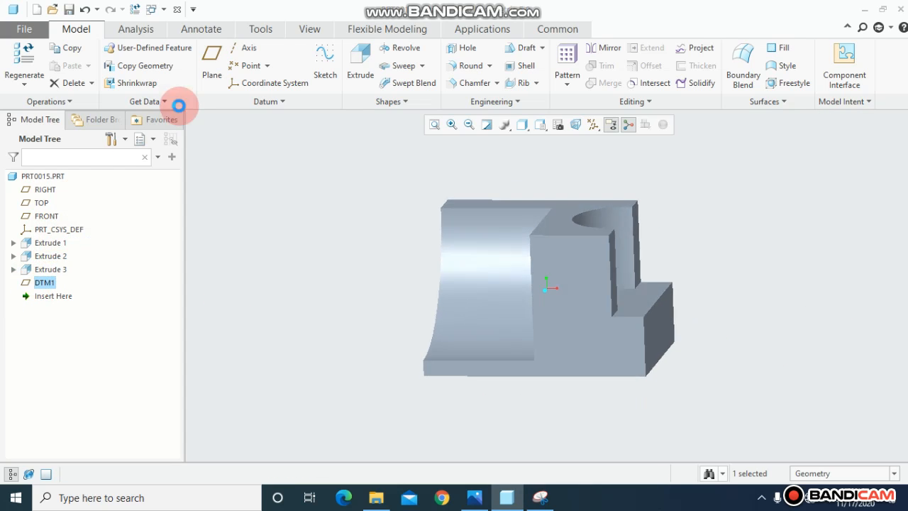
click(357, 82)
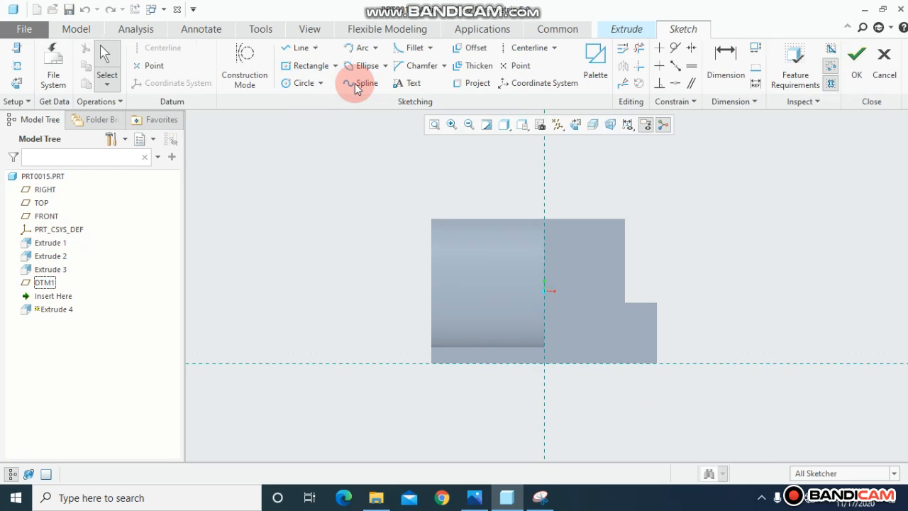
click(296, 48)
click(657, 304)
click(674, 303)
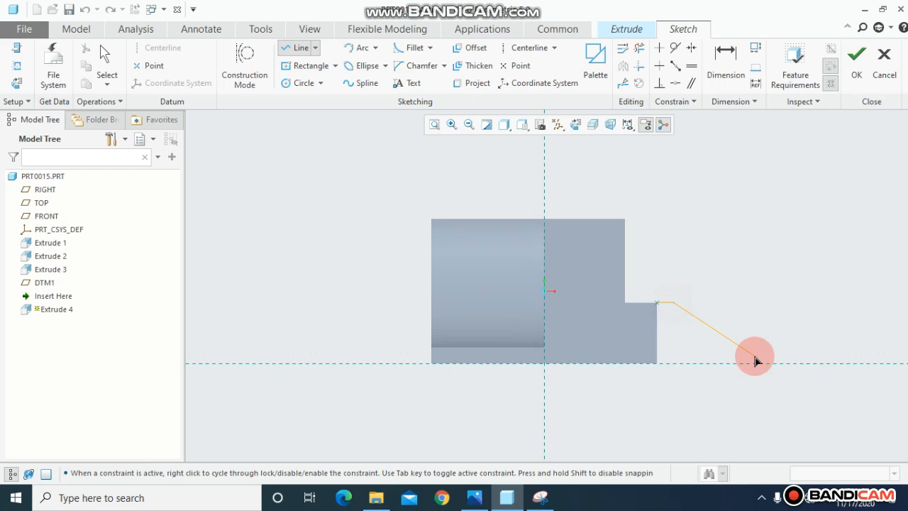
click(757, 363)
click(657, 363)
click(657, 333)
click(657, 304)
middle_click(668, 271)
- Check the reference drawing and set the length of the profile's short upper line to 5
double_click(665, 298)
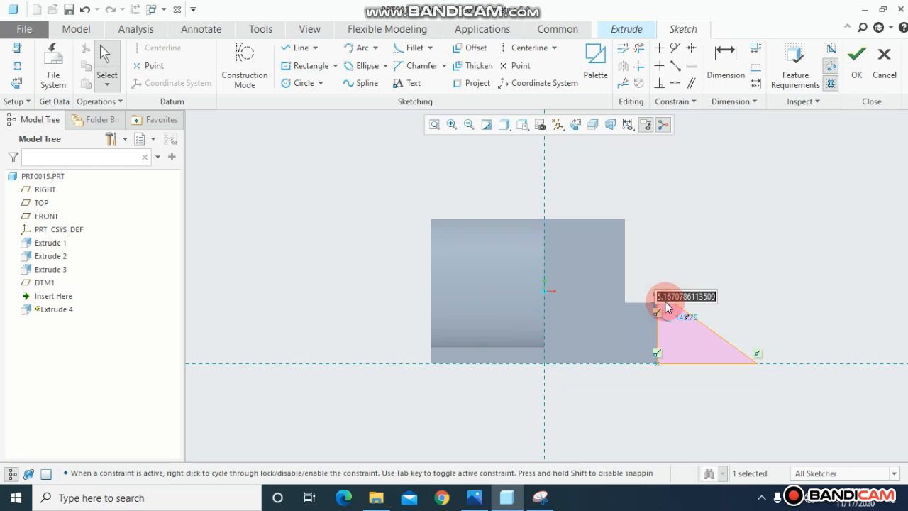
click(476, 505)
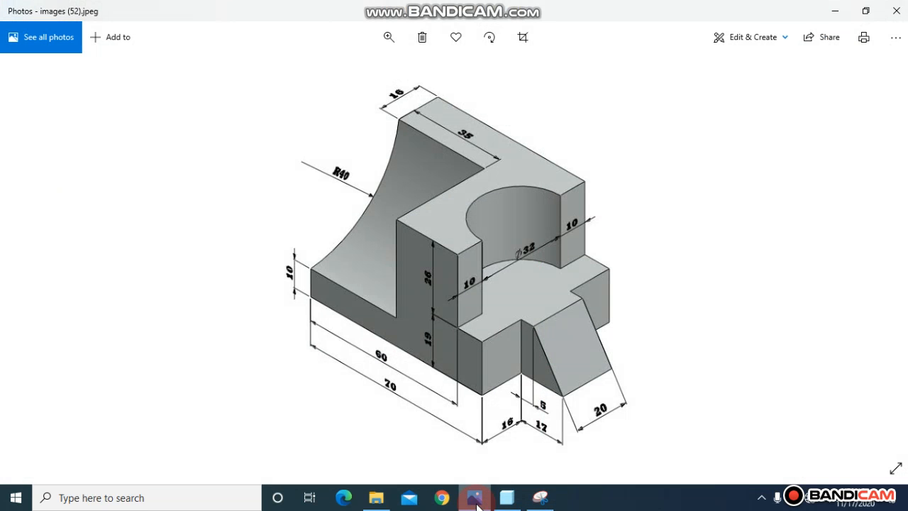
click(476, 505)
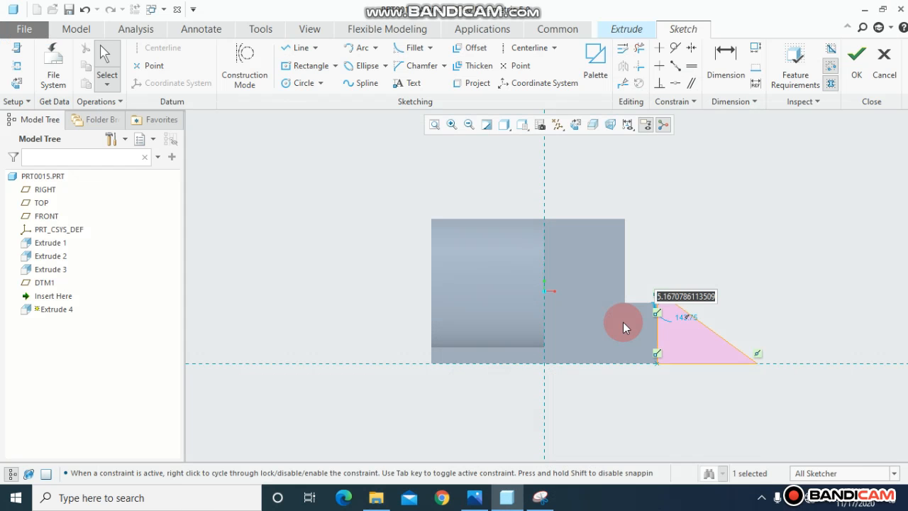
text(5)
key(Return)
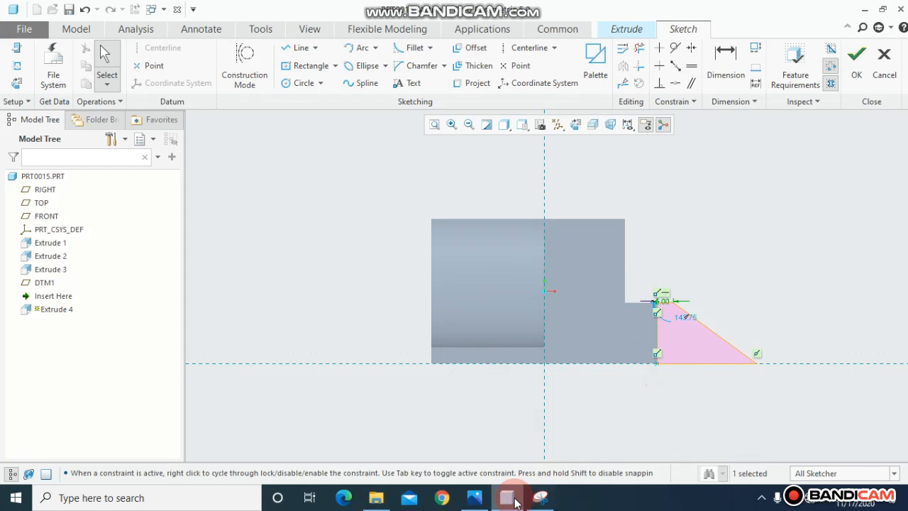
- Check the wedge's base dimension in the reference drawing and place sketch points at both ends of the profile's base line
click(475, 501)
click(540, 422)
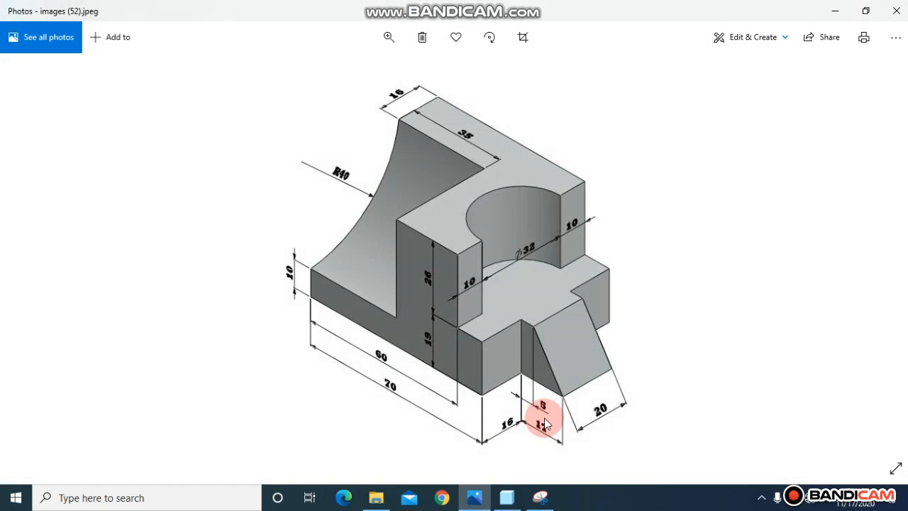
click(480, 501)
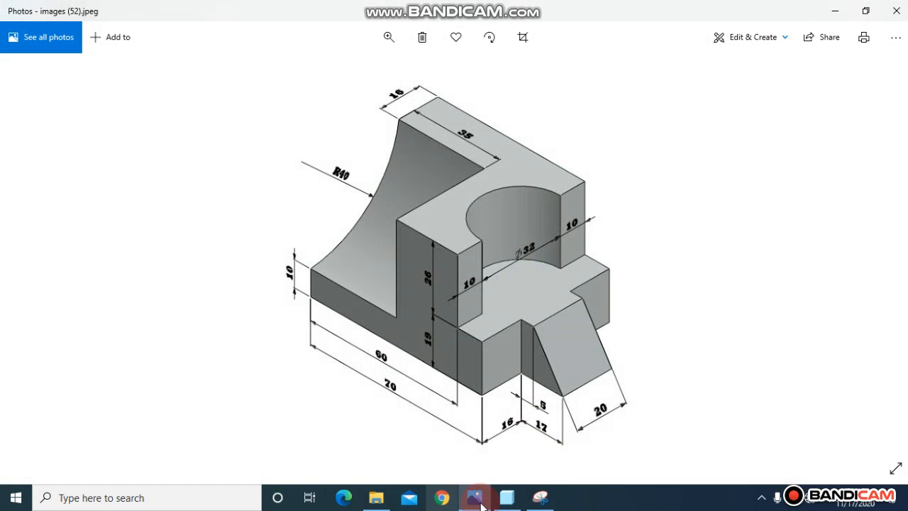
click(654, 377)
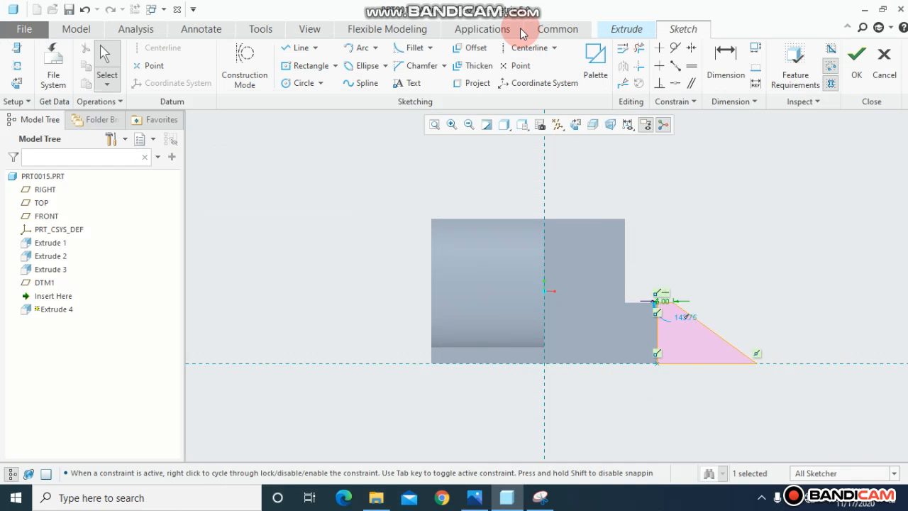
click(528, 68)
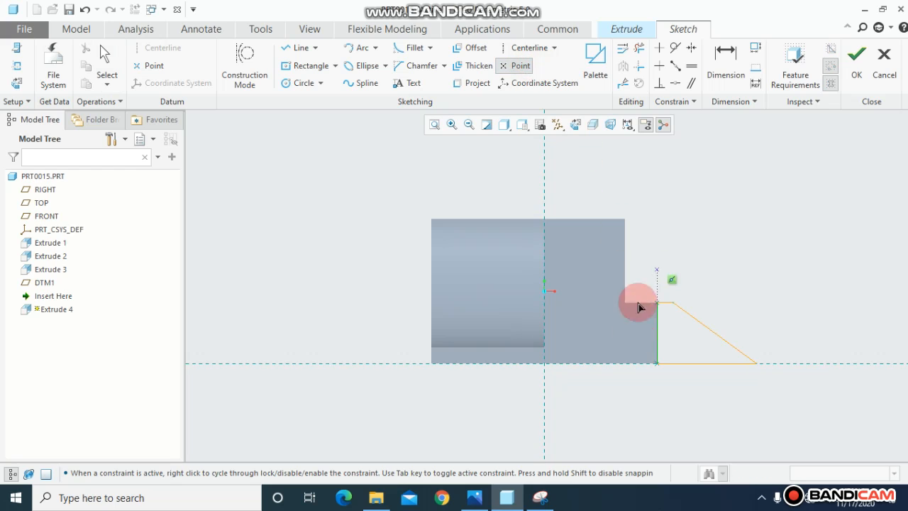
click(657, 364)
click(756, 363)
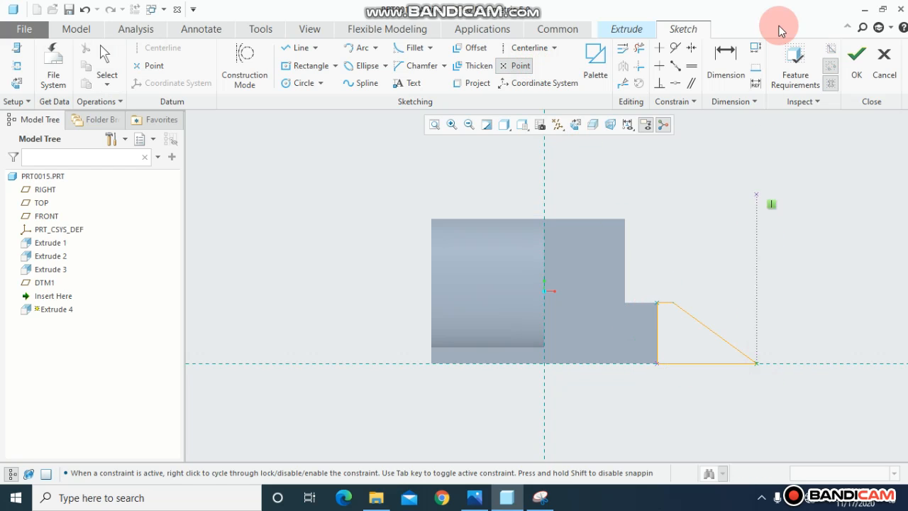
- Dimension the profile's base line between its two end points as 12
click(715, 85)
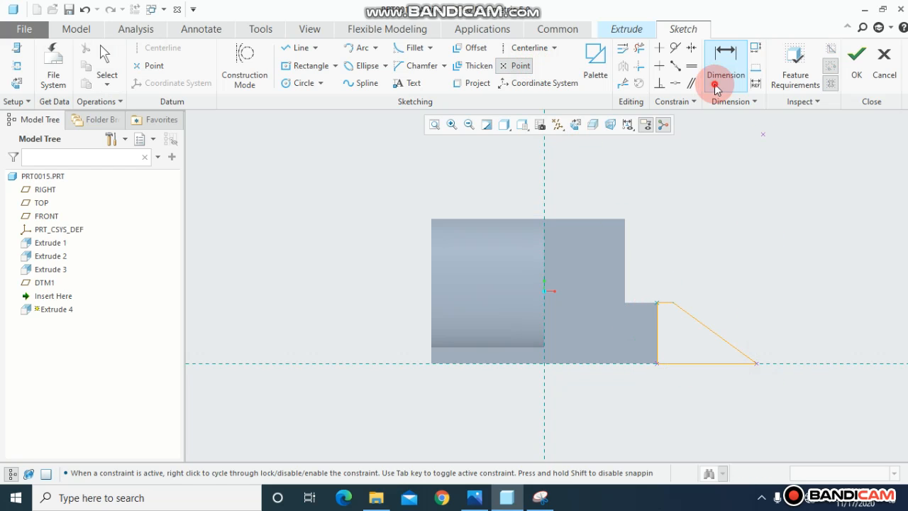
click(757, 365)
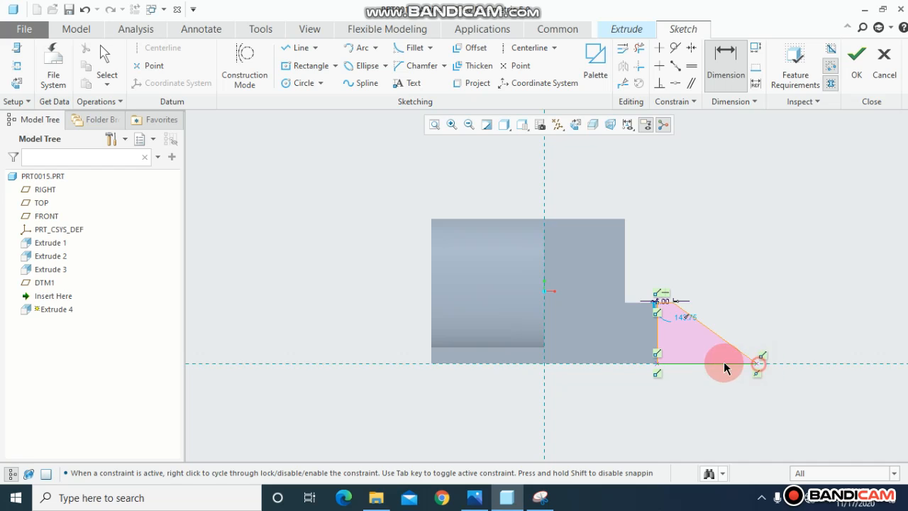
middle_click(708, 391)
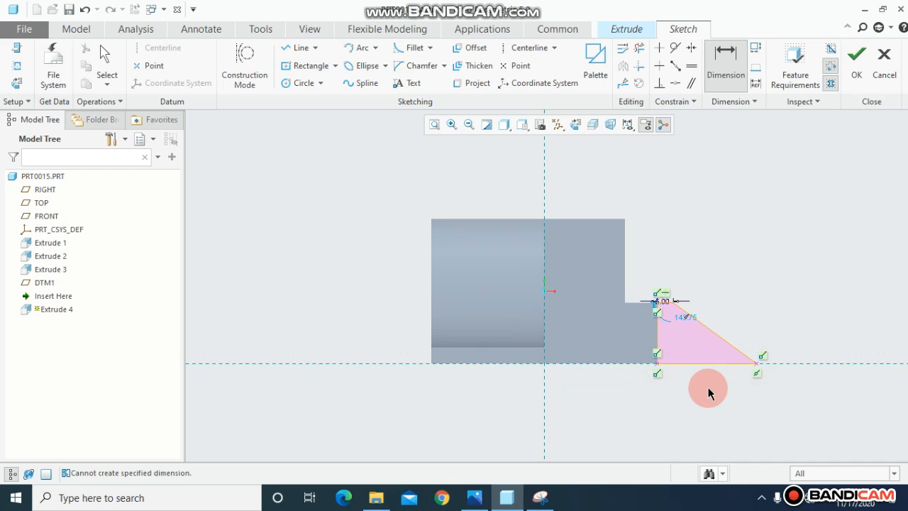
click(657, 366)
click(756, 365)
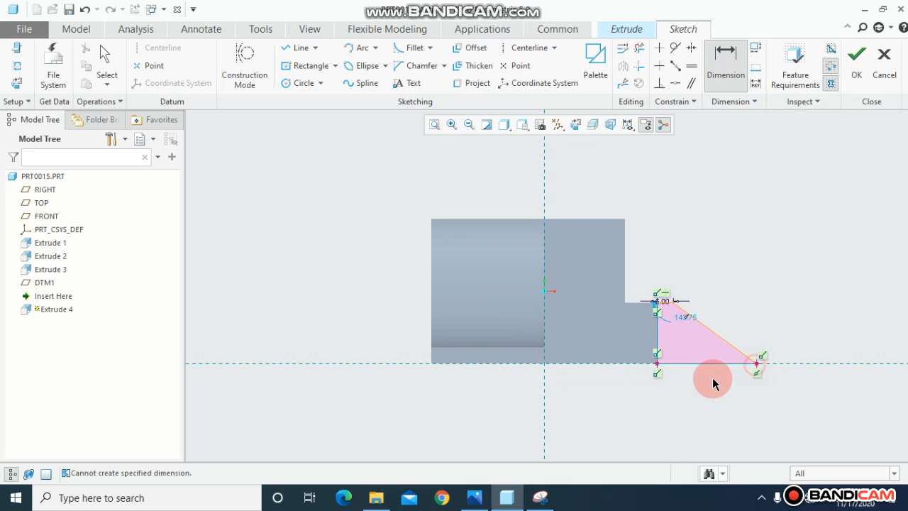
middle_click(713, 378)
text(12)
middle_click(708, 404)
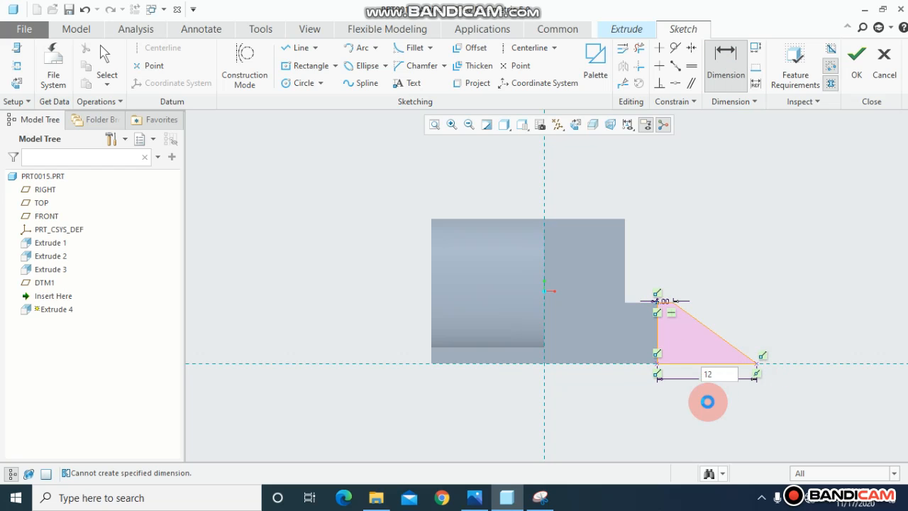
- Accept the wedge sketch, reverse its extrusion to run along the block's lower end face, and check the wedge's width in the reference drawing
click(855, 91)
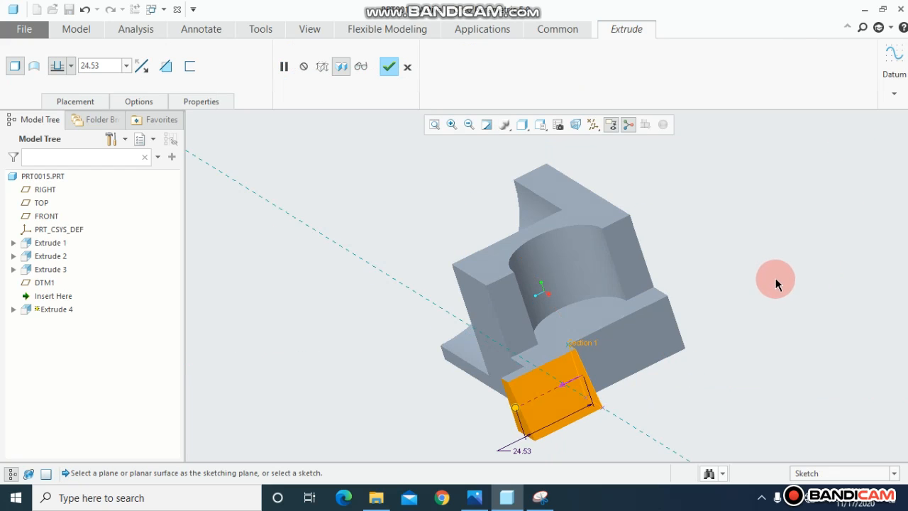
click(141, 66)
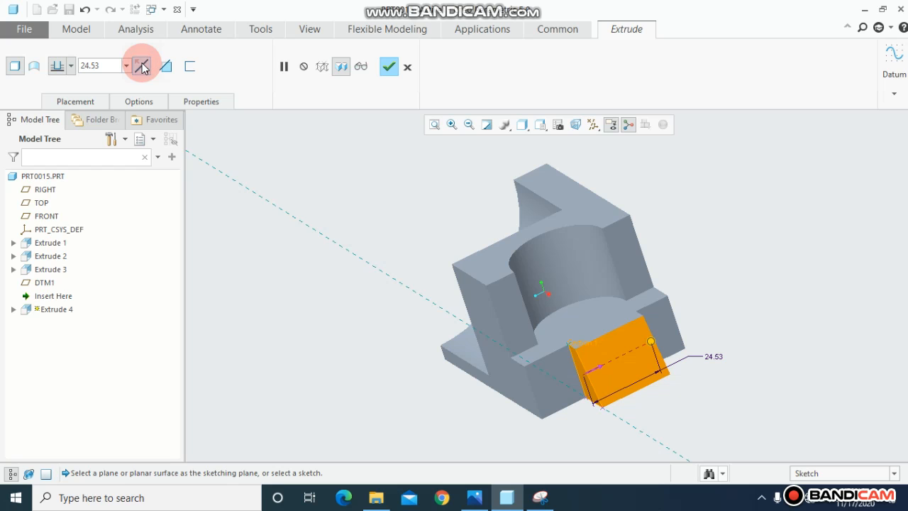
click(475, 498)
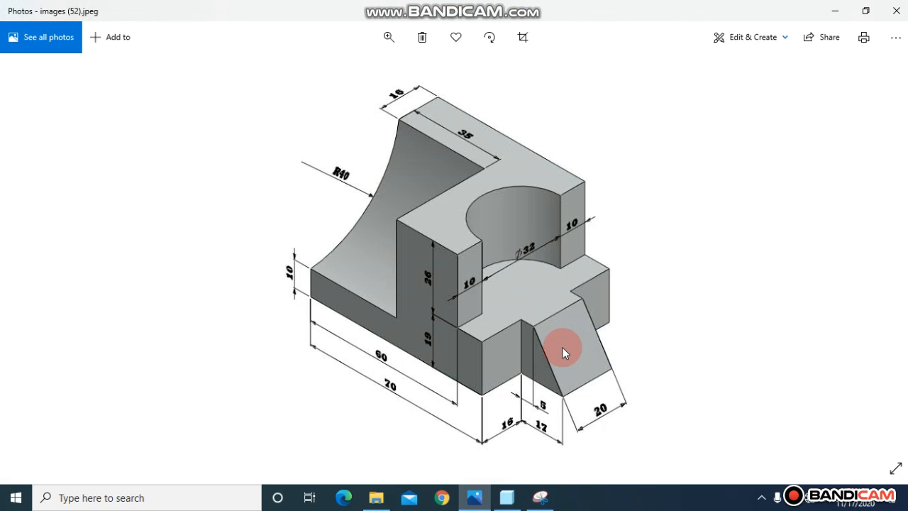
click(540, 498)
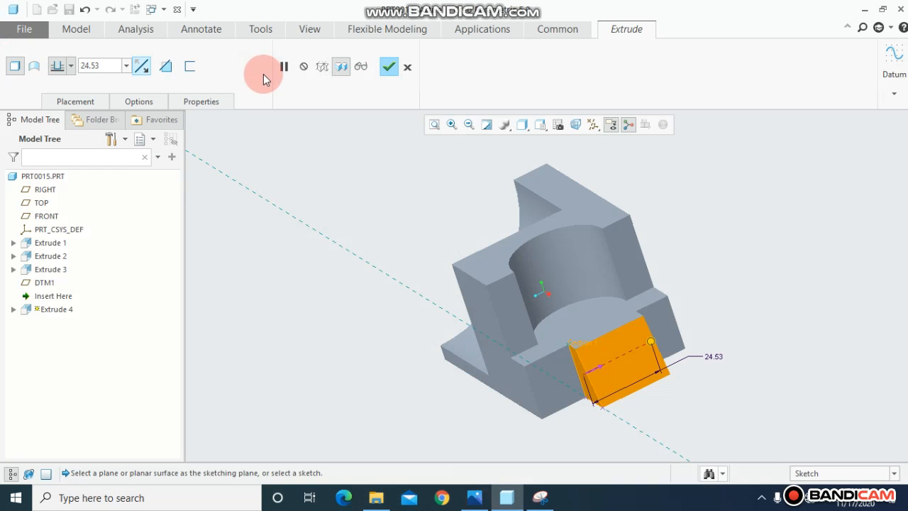
- Set the wedge's extrusion depth to 20 and complete the feature
click(103, 60)
click(109, 63)
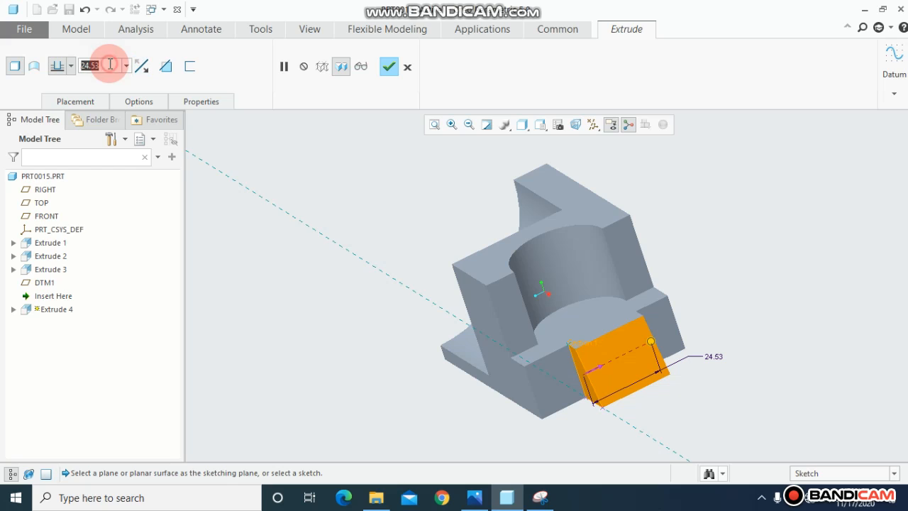
text(20)
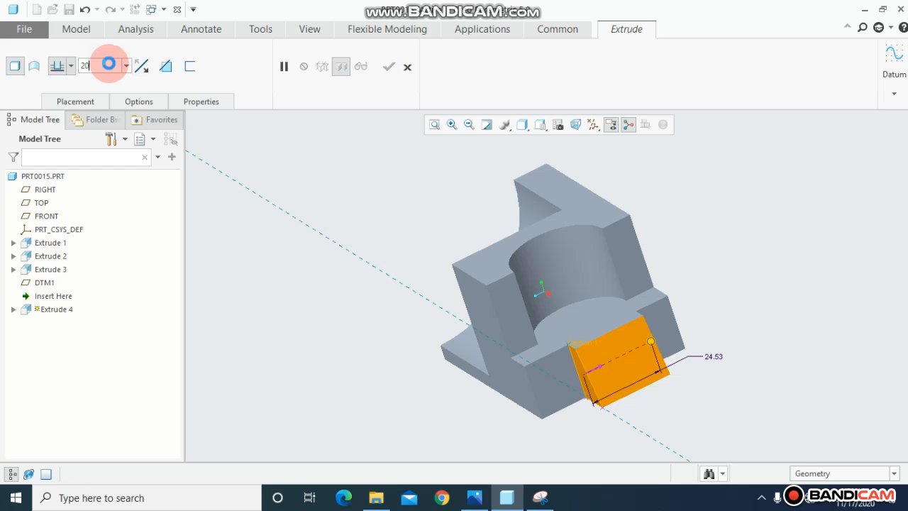
key(Return)
click(324, 80)
click(356, 67)
middle_drag(334, 226, 384, 156)
click(390, 69)
middle_drag(395, 220, 395, 238)
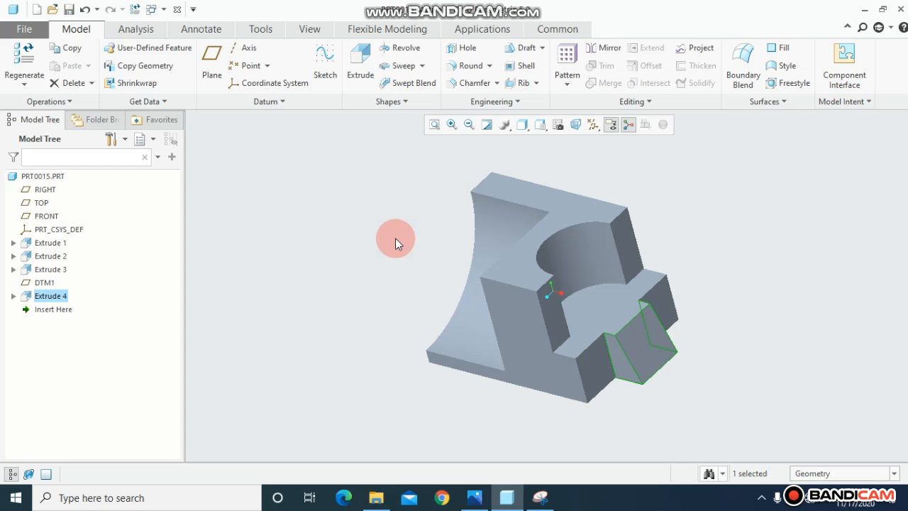
mouse_move(391, 270)
middle_down()
mouse_move(399, 255)
mouse_move(399, 270)
middle_up()
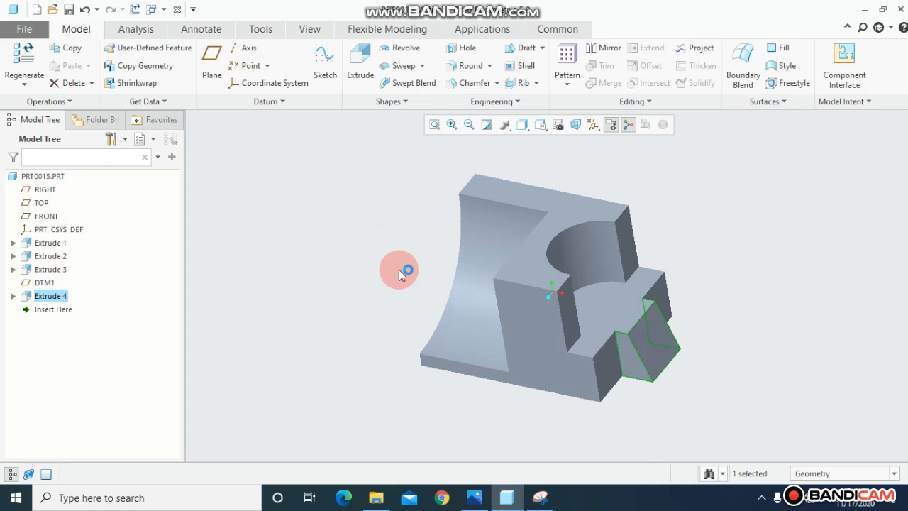
- Apply a green appearance to the whole part, using the Part selection filter
click(308, 28)
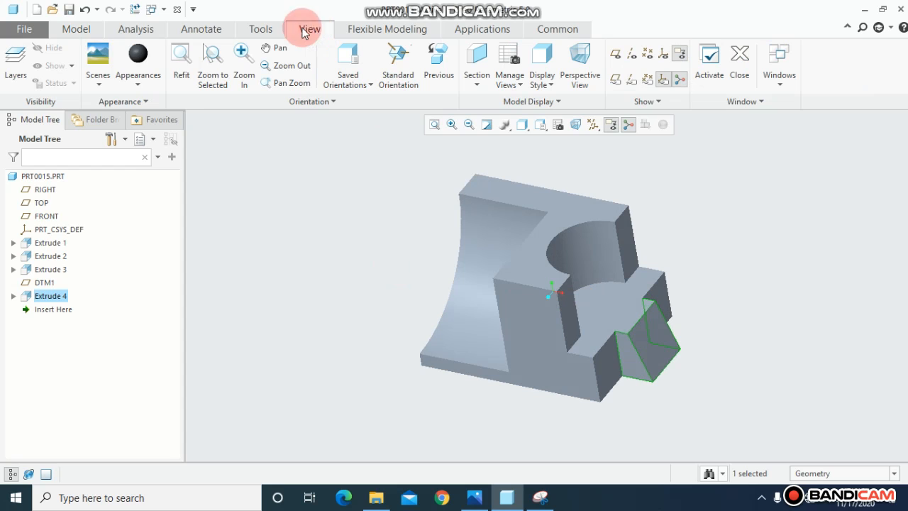
click(135, 77)
click(215, 181)
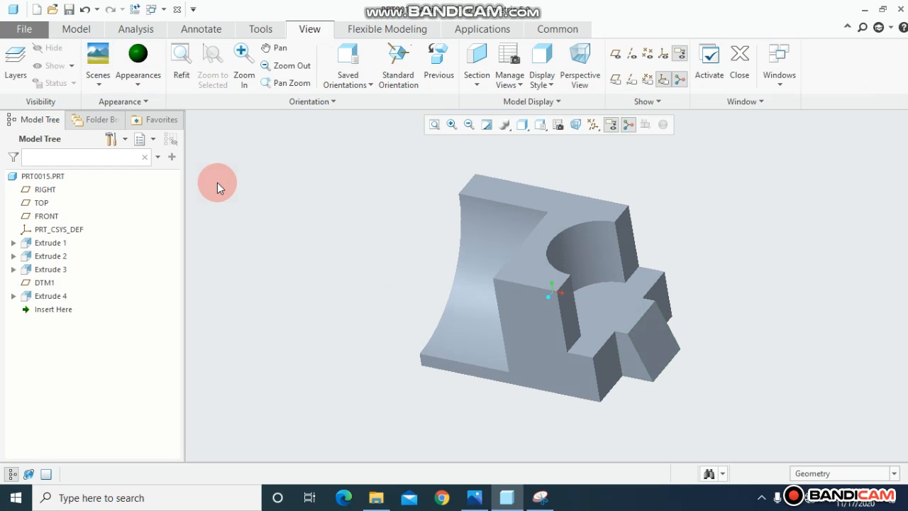
click(137, 84)
click(217, 178)
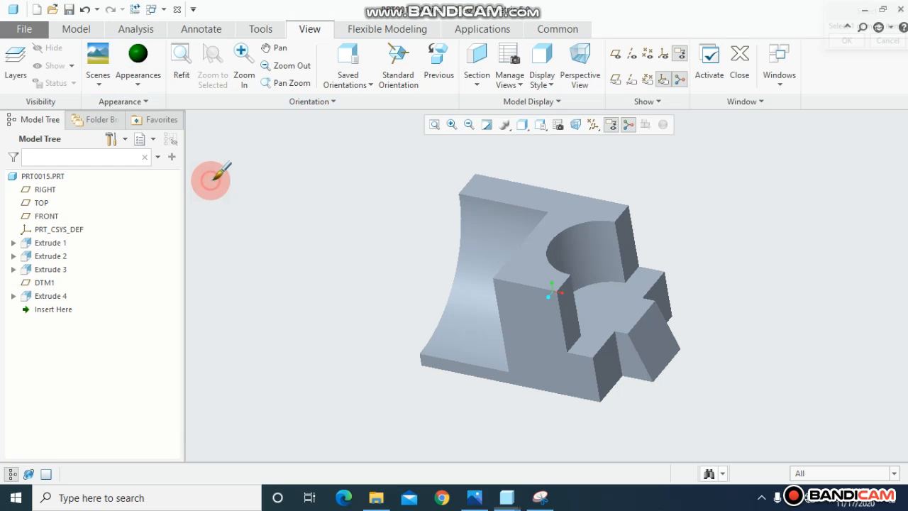
click(843, 473)
click(809, 458)
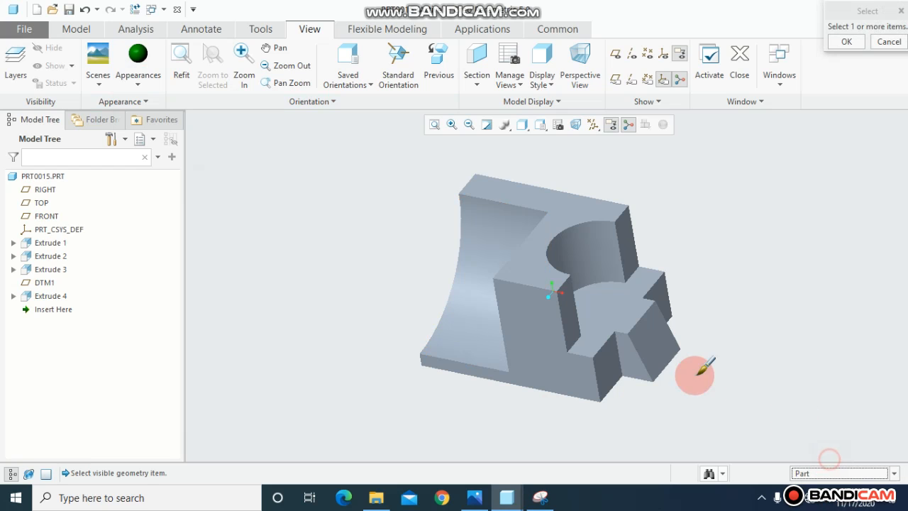
click(611, 332)
click(846, 41)
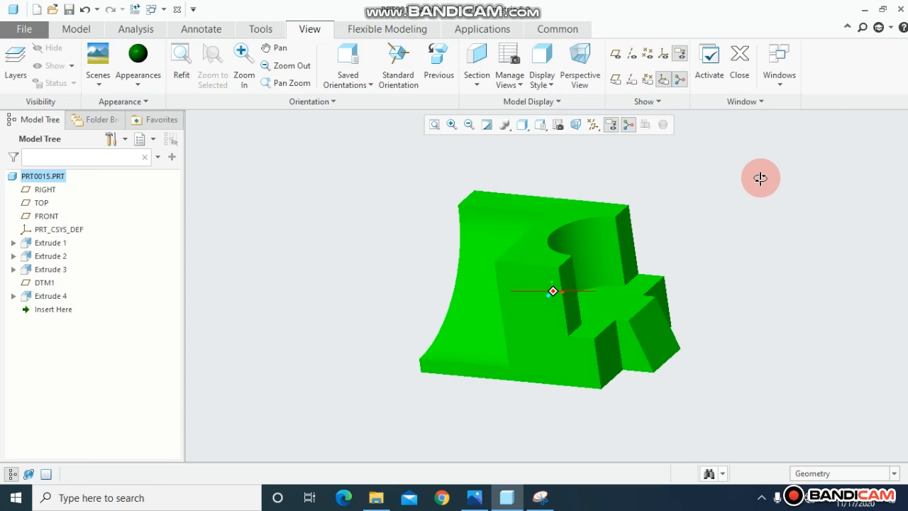